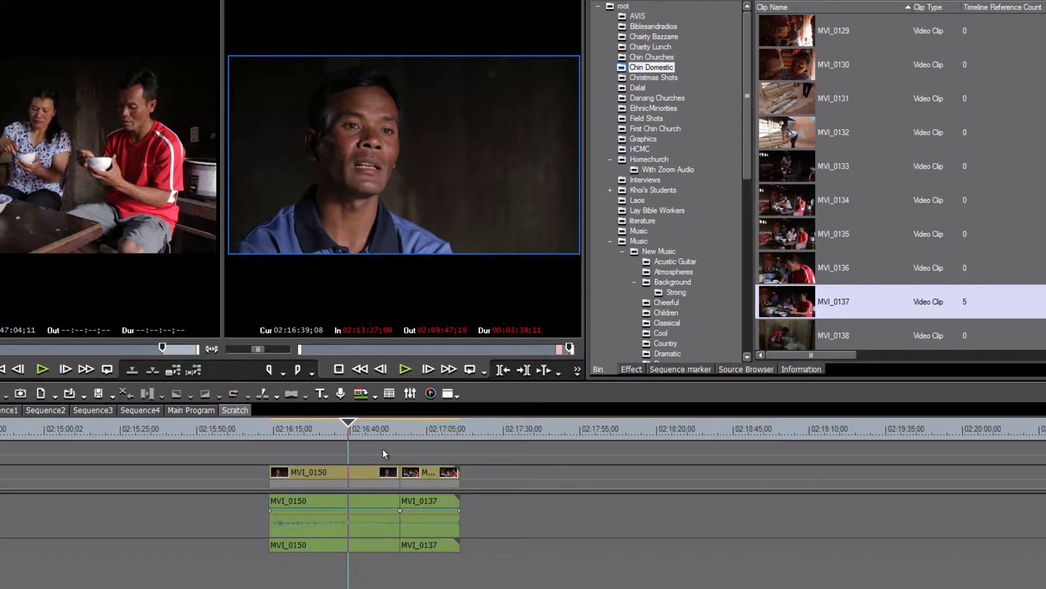
Scrub the playhead back into the MVI_0150 interview clip so the man's face shows
mouse_move(348, 430)
left_mouse_down()
mouse_move(312, 433)
mouse_move(401, 426)
mouse_move(362, 441)
left_mouse_up()
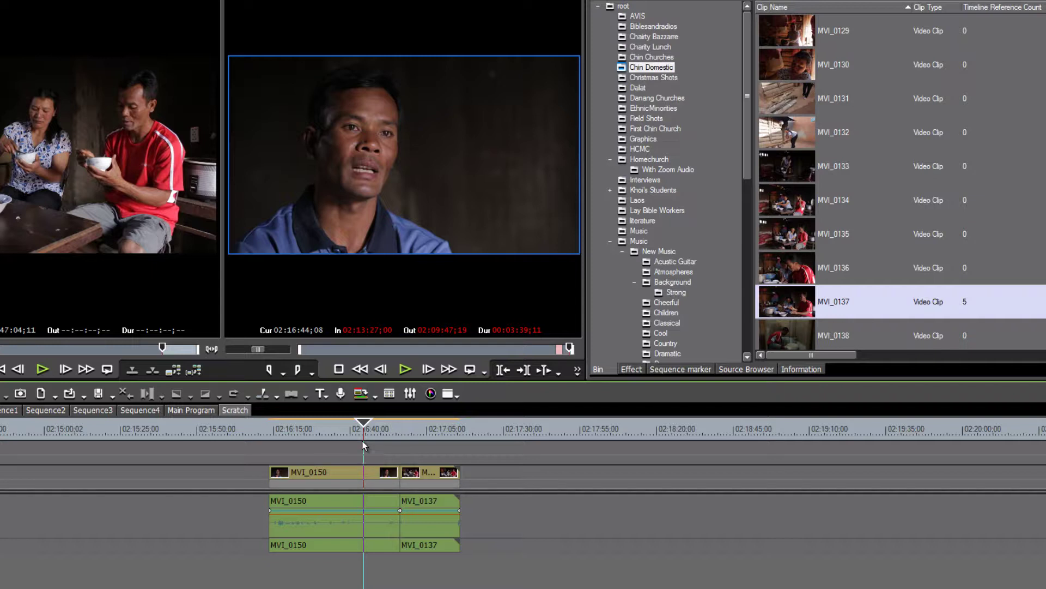
Drop the Mask video filter onto MVI_0150 and return to a frame of the interviewee
left_click(632, 370)
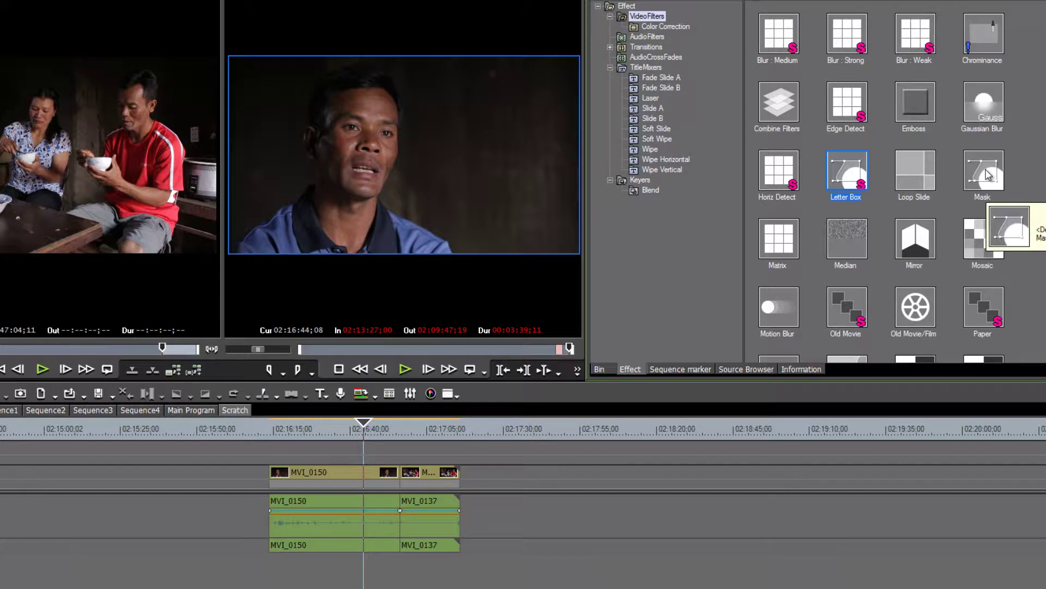
left_click_drag(987, 173, 345, 470)
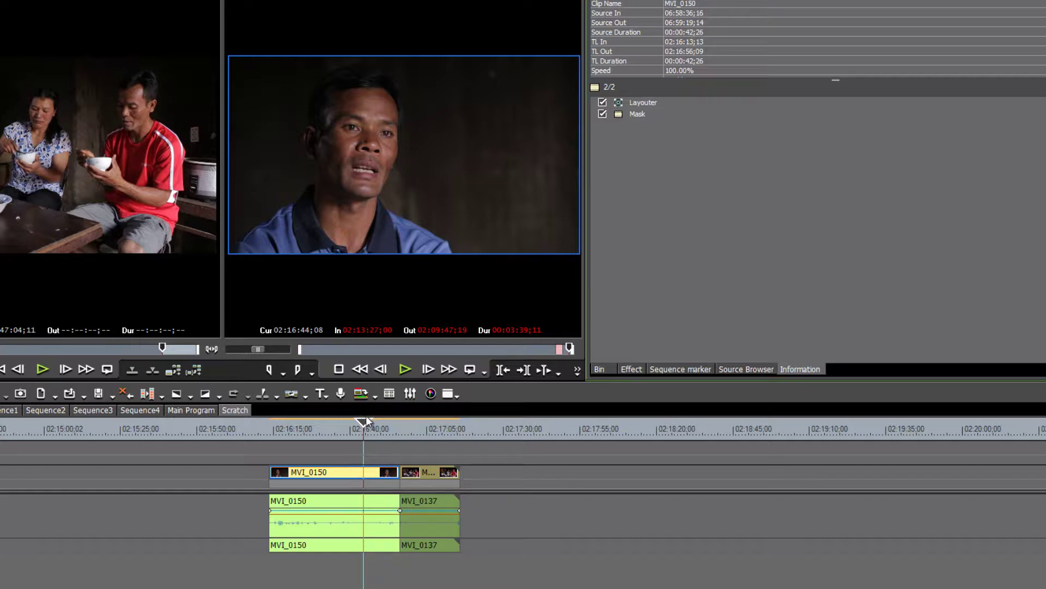
mouse_move(364, 427)
left_mouse_down()
mouse_move(346, 430)
mouse_move(357, 431)
left_mouse_up()
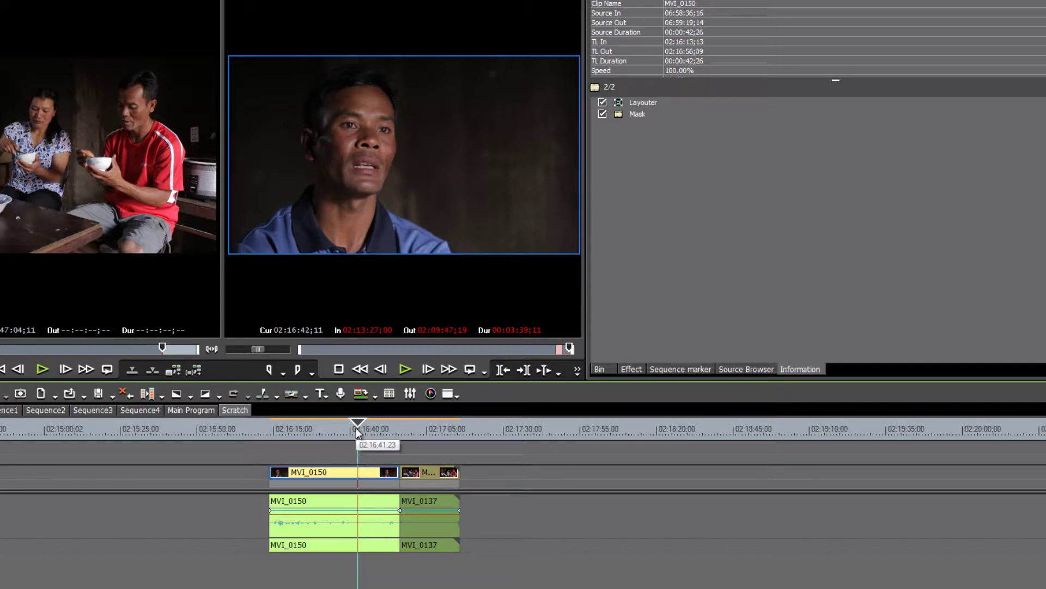
Open MVI_0150's Mask filter settings from the Information palette and enlarge and reposition the dialog
double_click(637, 113)
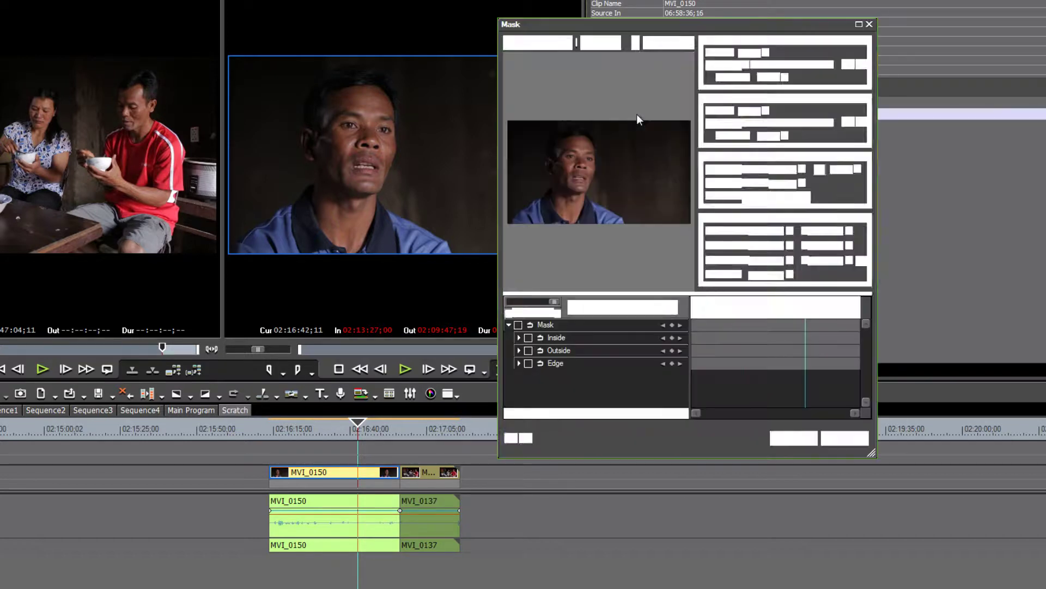
mouse_move(498, 458)
left_mouse_down()
mouse_move(344, 554)
mouse_move(250, 588)
left_mouse_up()
left_click_drag(671, 23, 851, 38)
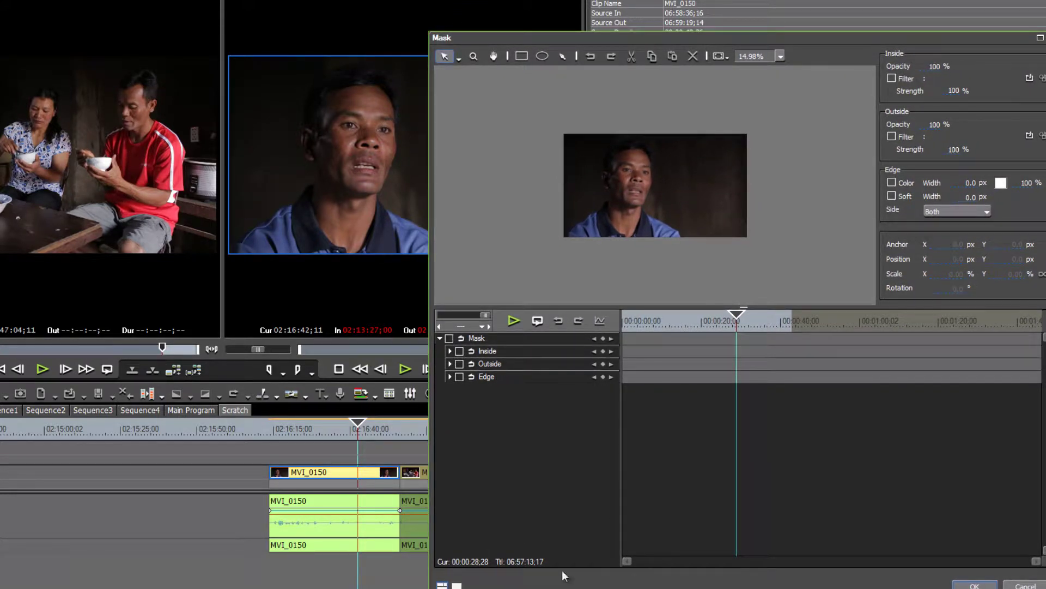
left_click_drag(431, 588, 533, 522)
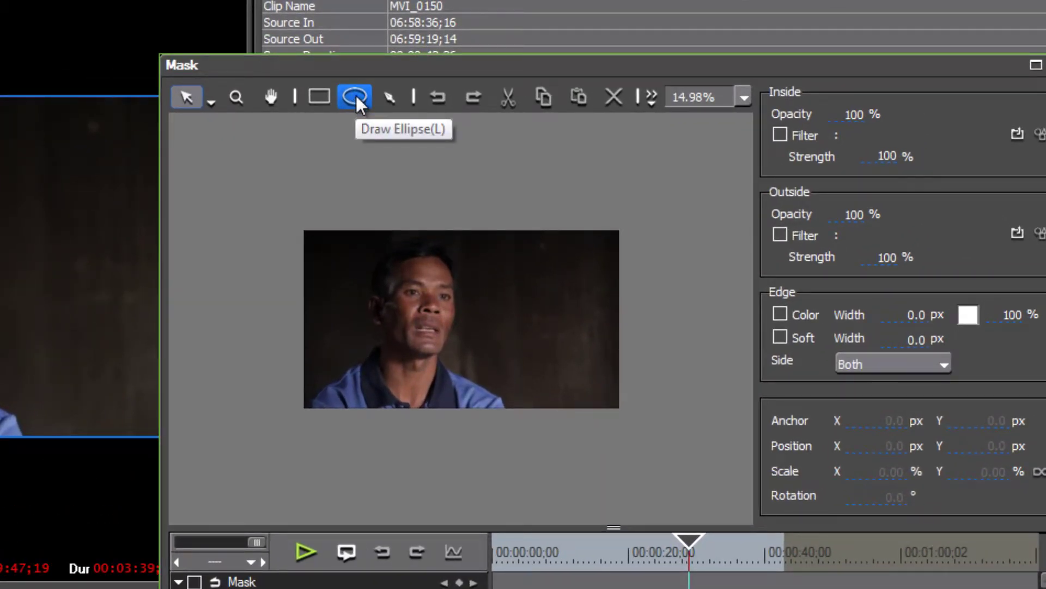
Select the ellipse tool and widen the Mask window and its preview area
left_click(355, 94)
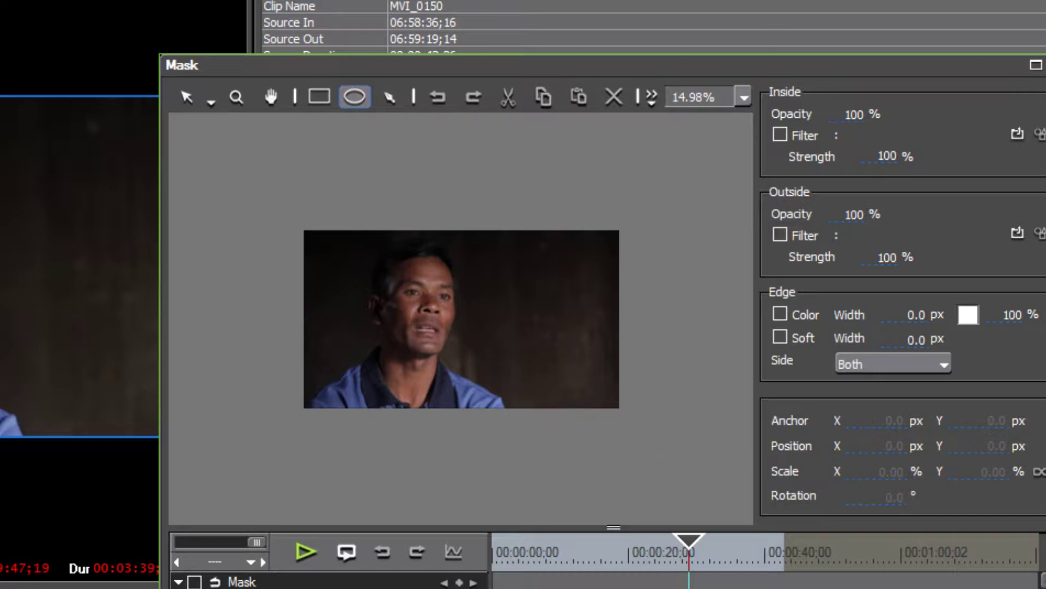
left_click_drag(160, 273, 0, 272)
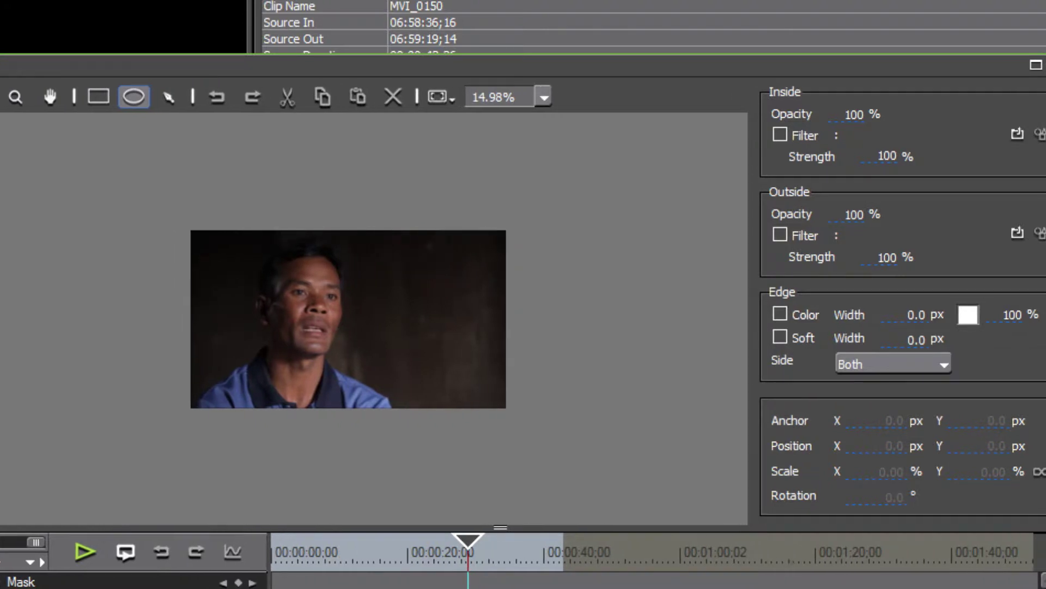
left_click_drag(64, 71, 168, 71)
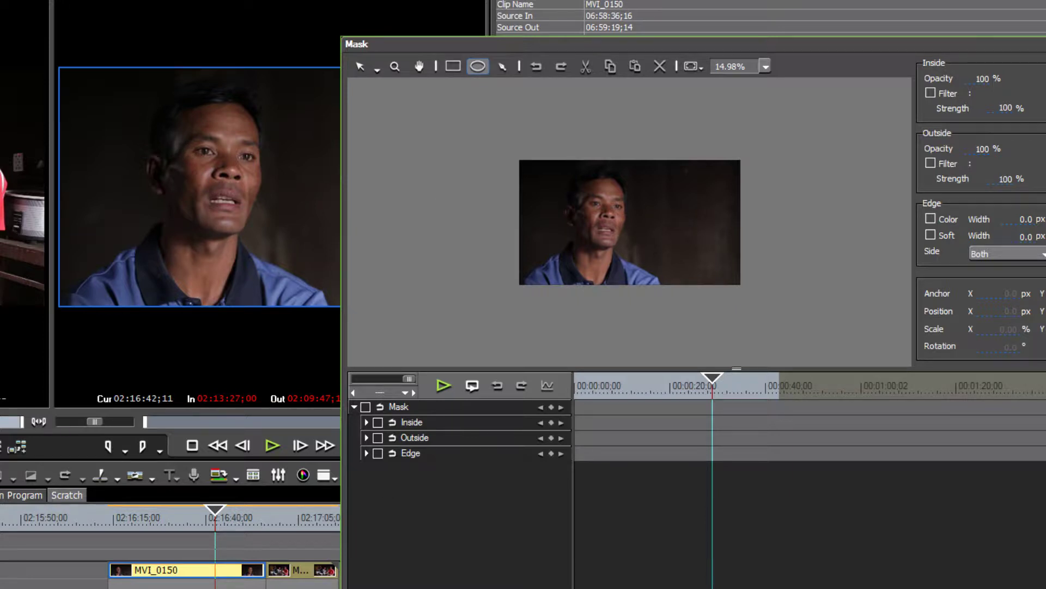
left_click_drag(342, 273, 291, 272)
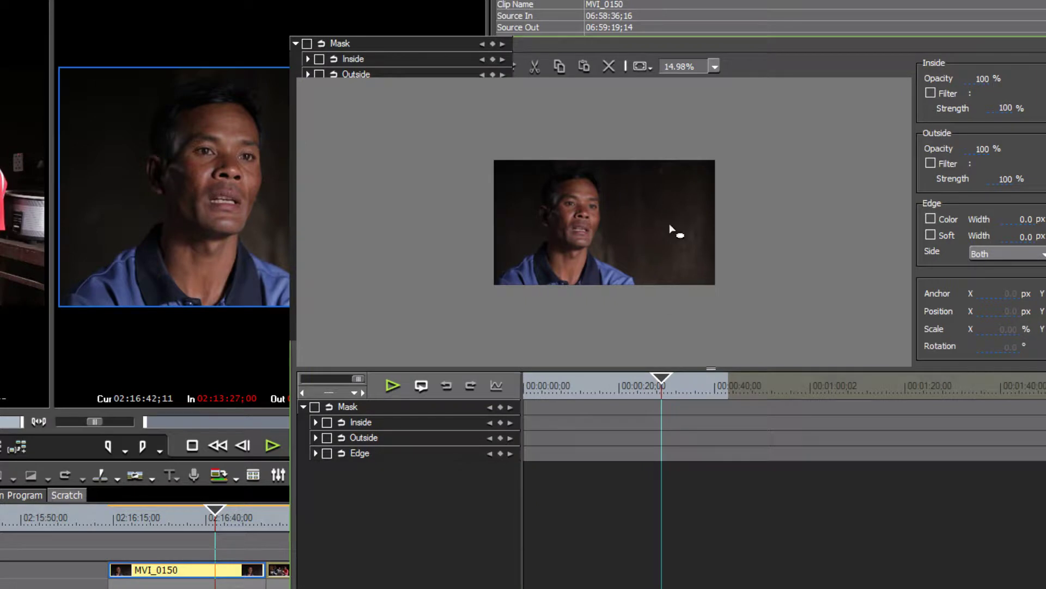
Zoom the mask preview down to 25% to show the whole frame, with the Ellipse tool active
left_click(713, 66)
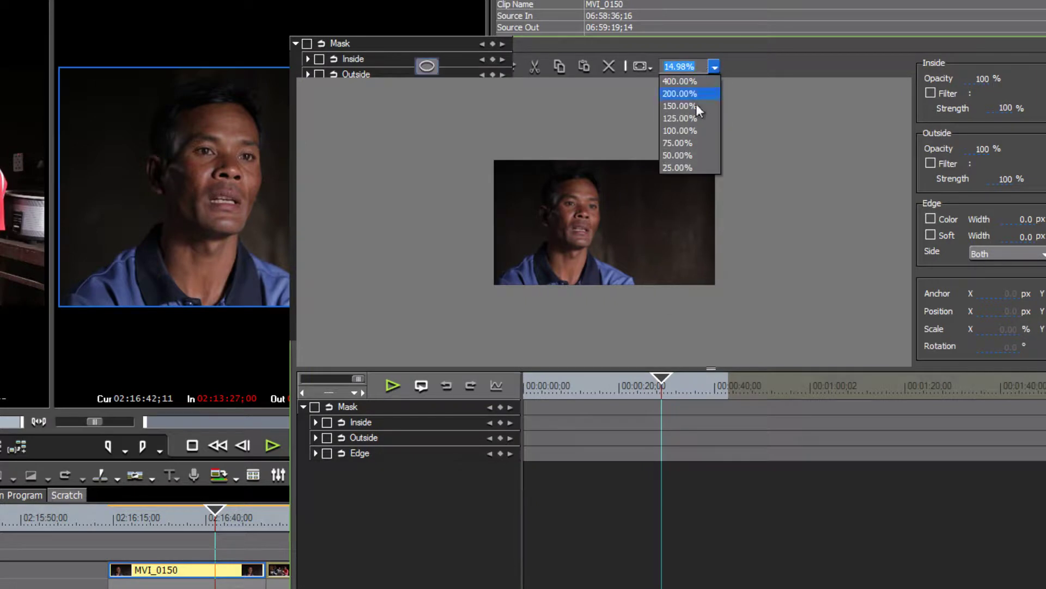
left_click(685, 134)
left_click(715, 66)
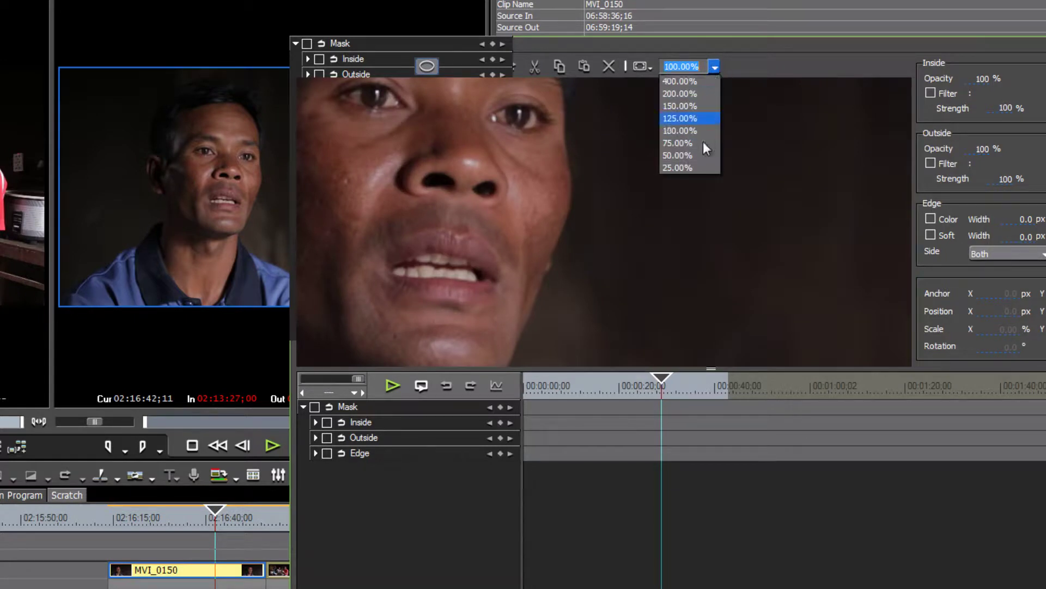
left_click(700, 153)
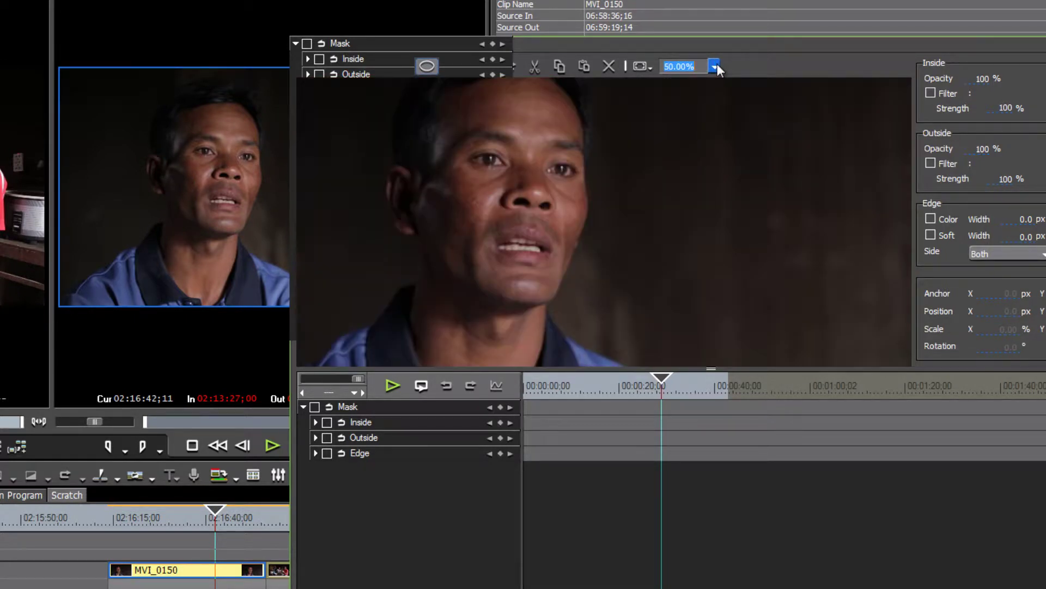
left_click(715, 66)
left_click(686, 170)
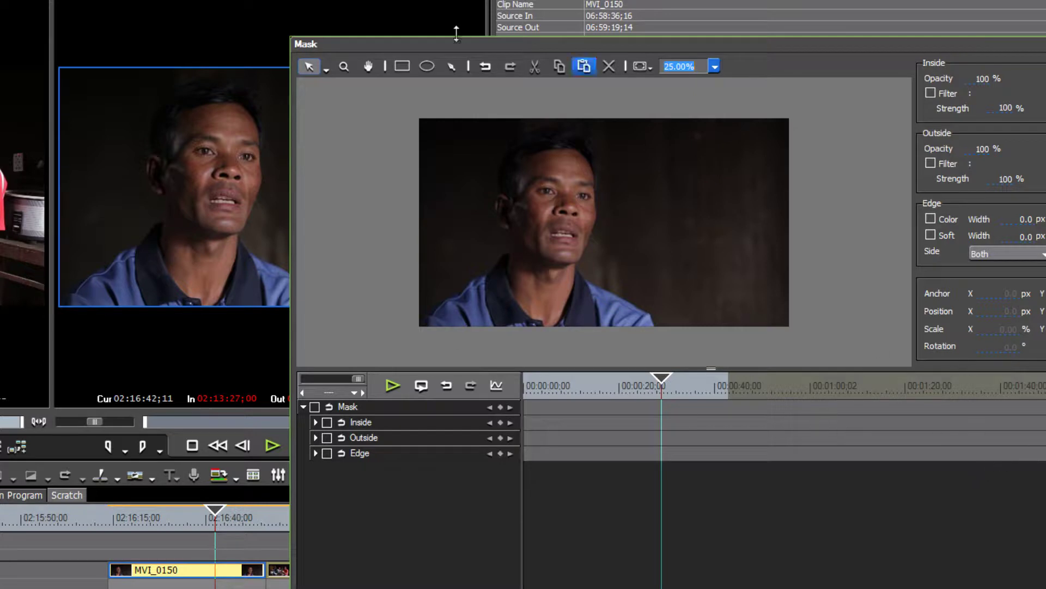
left_click(427, 67)
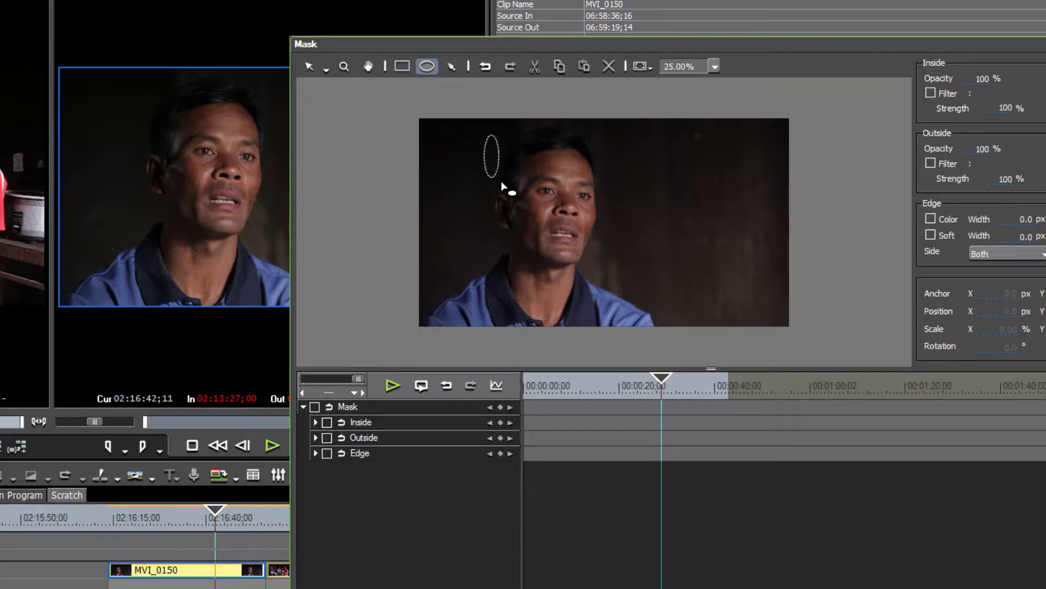
Draw an ellipse, move it over the man's face and shrink it to 88.33% scale
left_click_drag(501, 180, 577, 275)
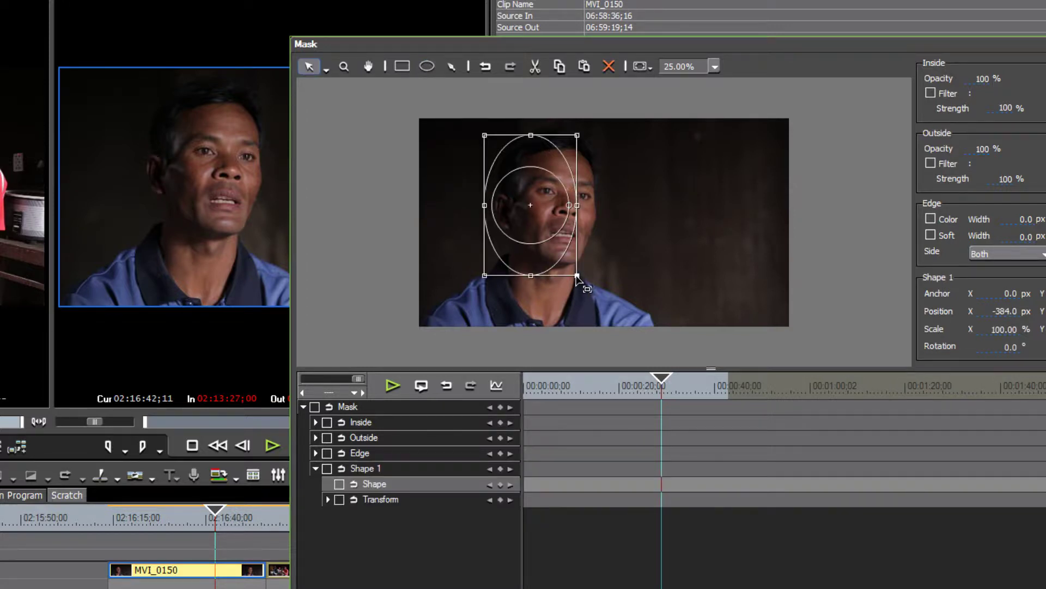
left_click_drag(536, 189, 565, 192)
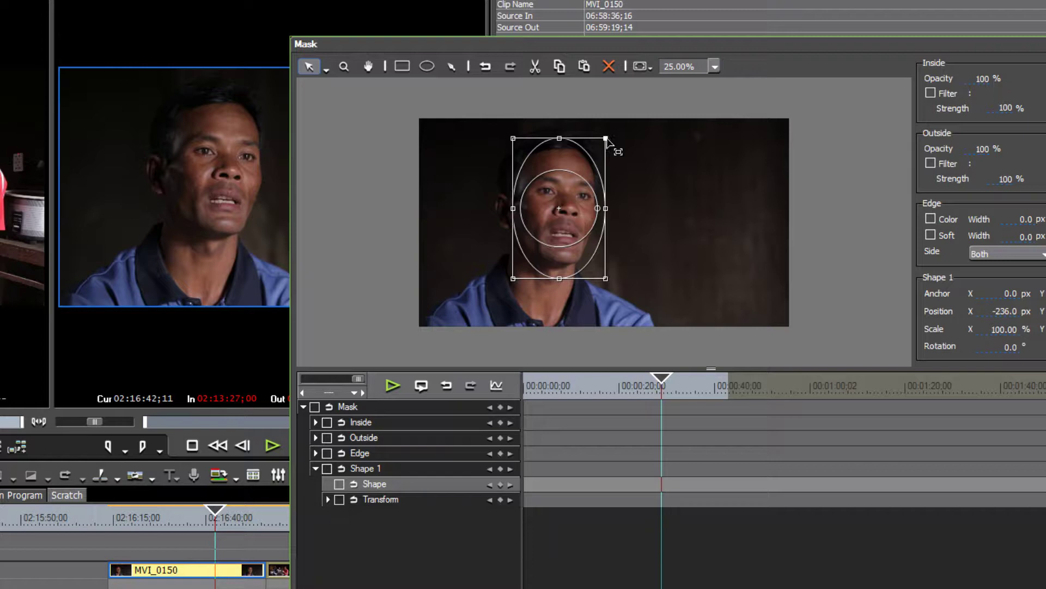
left_click_drag(605, 139, 599, 148)
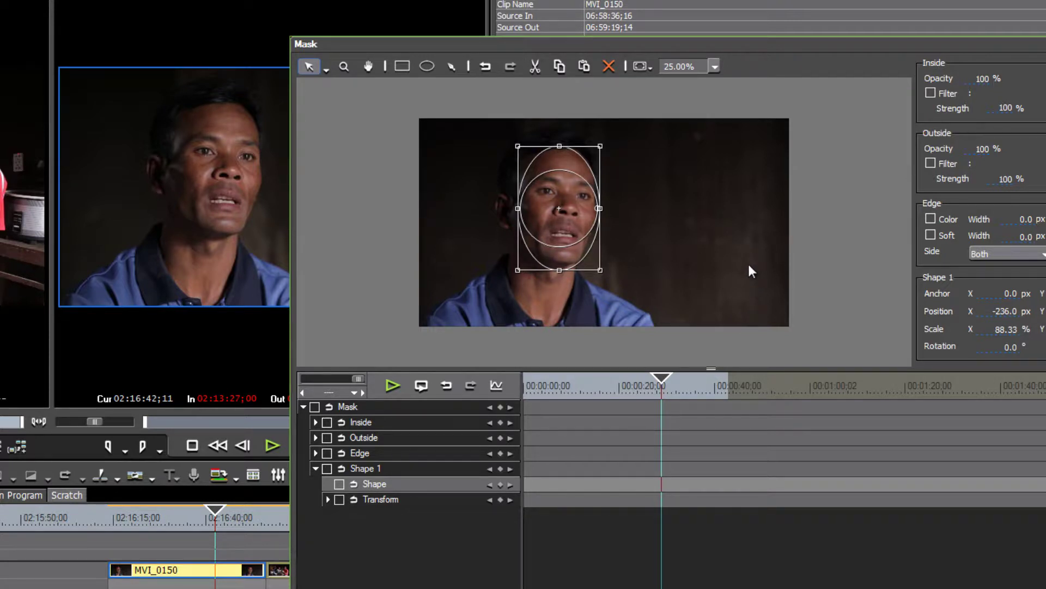
left_click_drag(834, 47, 391, 271)
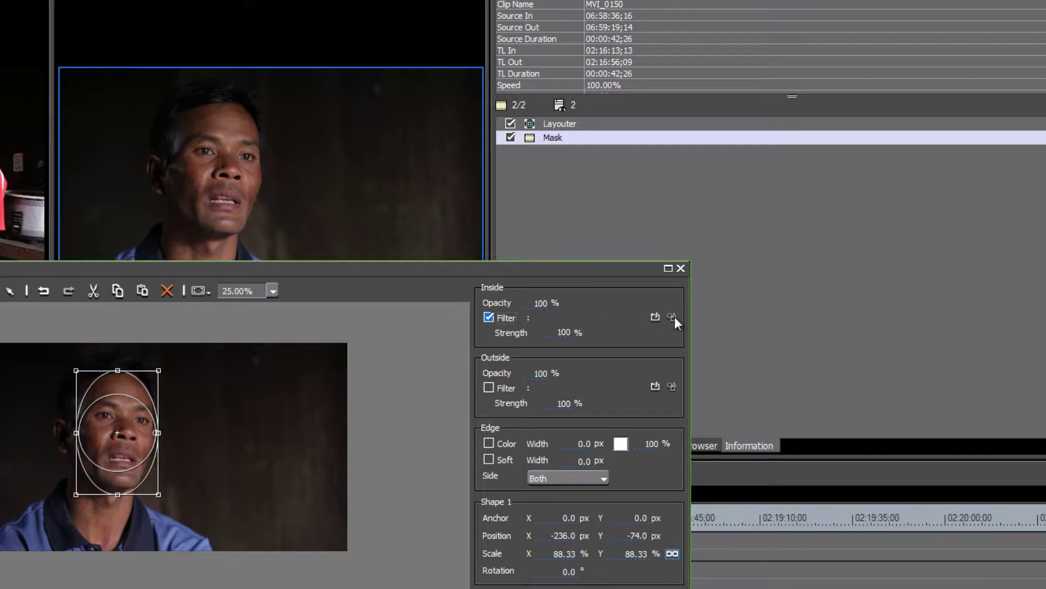
Choose Gaussian Blur from VideoFilters as the mask's Inside filter
left_click(654, 317)
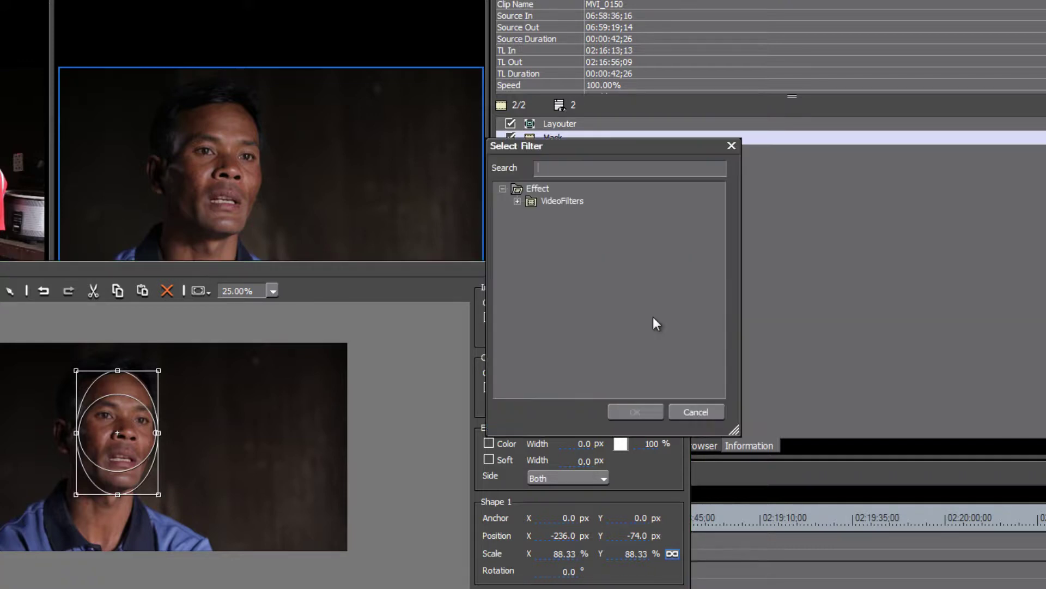
left_click(517, 202)
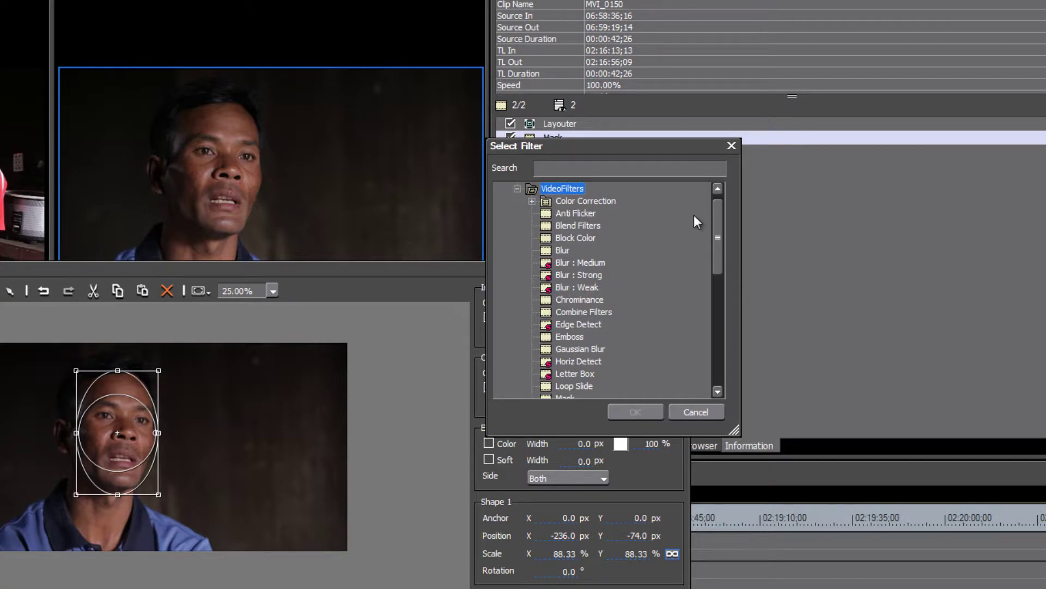
mouse_move(721, 222)
left_mouse_down()
mouse_move(718, 299)
mouse_move(721, 222)
left_mouse_up()
left_click(584, 349)
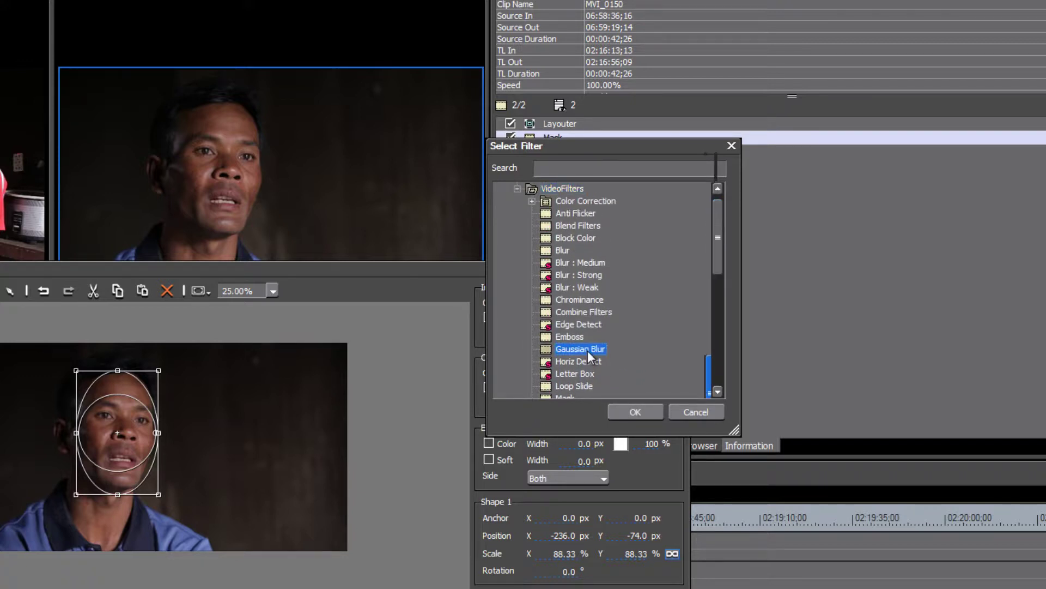
left_click(635, 412)
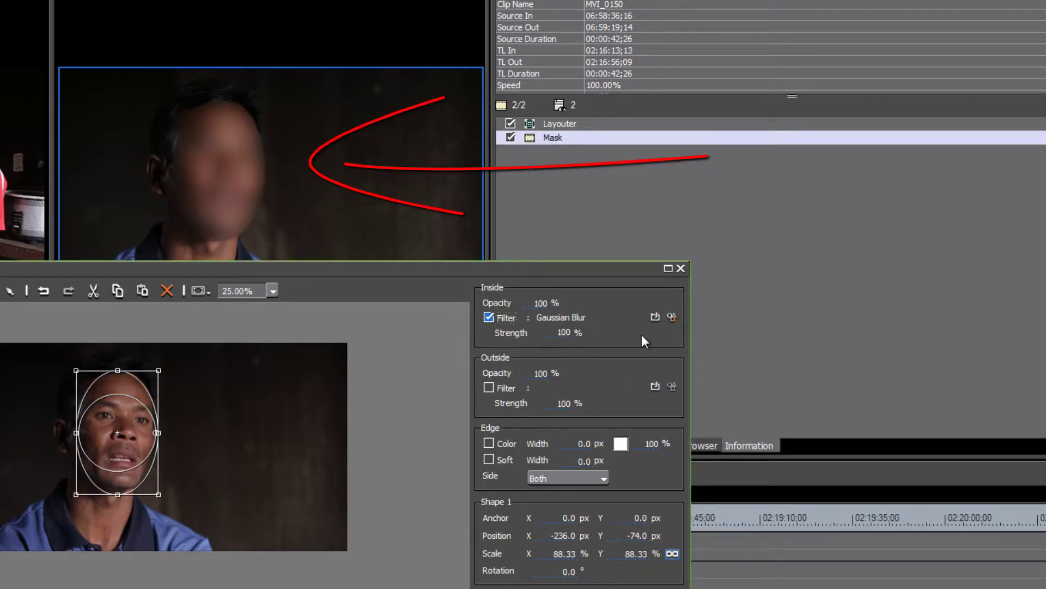
Lower the Gaussian Blur to 6% horizontal and vertical
left_click(675, 318)
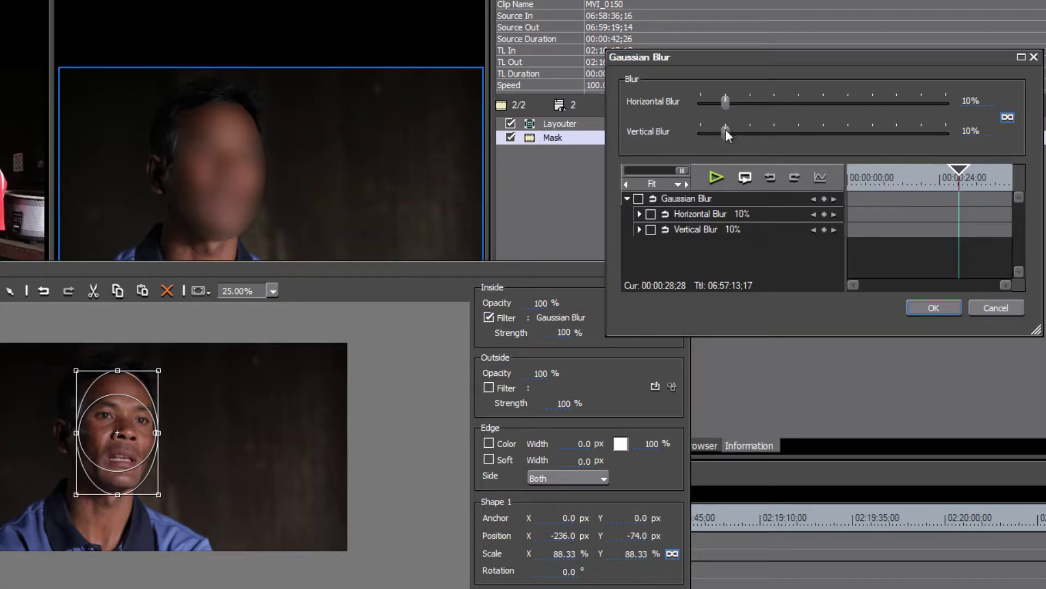
left_click_drag(725, 130, 717, 134)
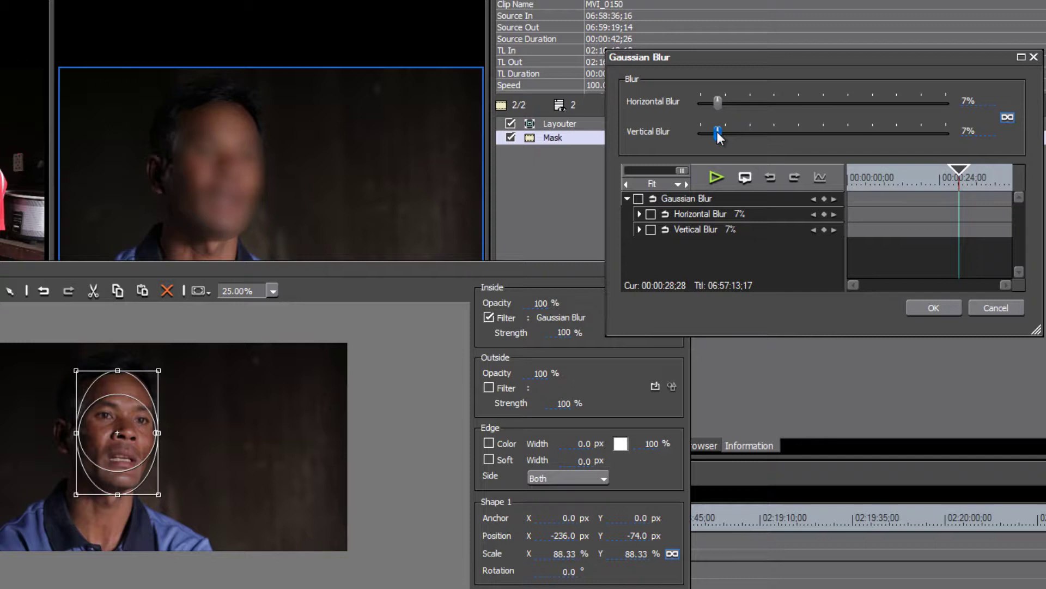
left_click_drag(719, 133, 716, 133)
left_click(933, 307)
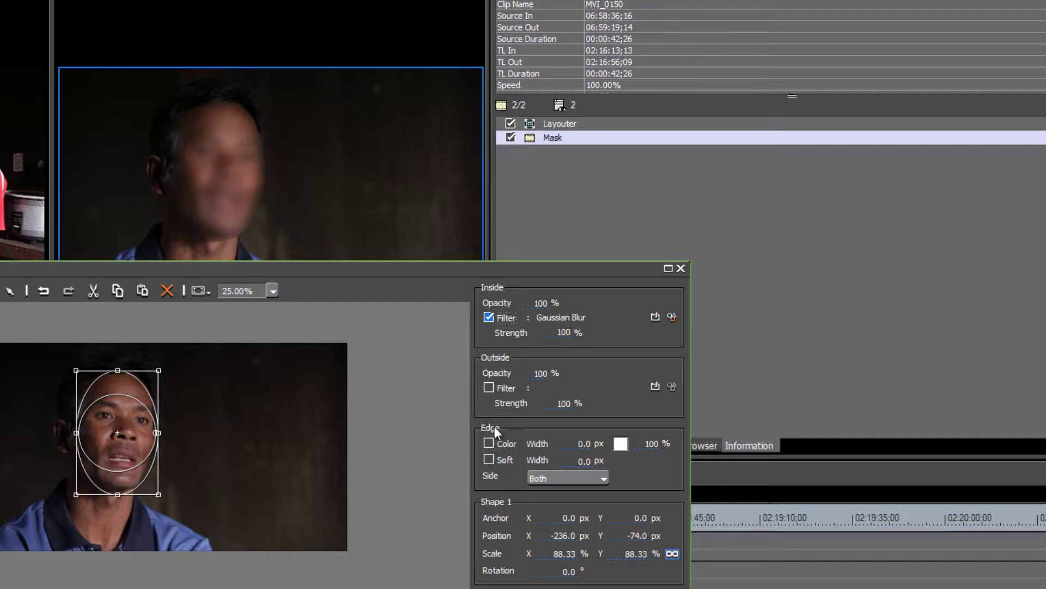
Enable Edge > Soft and set the feather width to 200 px
left_click(489, 458)
left_click(583, 464)
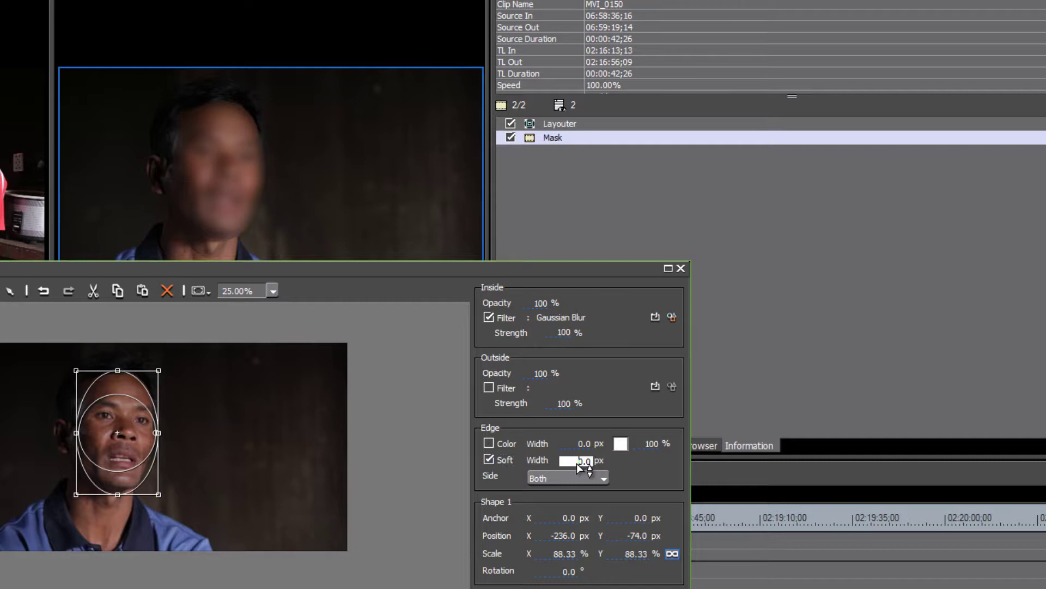
left_click_drag(584, 463, 615, 146)
left_click_drag(588, 463, 610, 284)
left_click_drag(584, 468, 597, 237)
left_click_drag(579, 465, 591, 442)
type("2")
Move the Mask dialog beside the preview and play the clip to check the feathering
left_click_drag(363, 273, 624, 372)
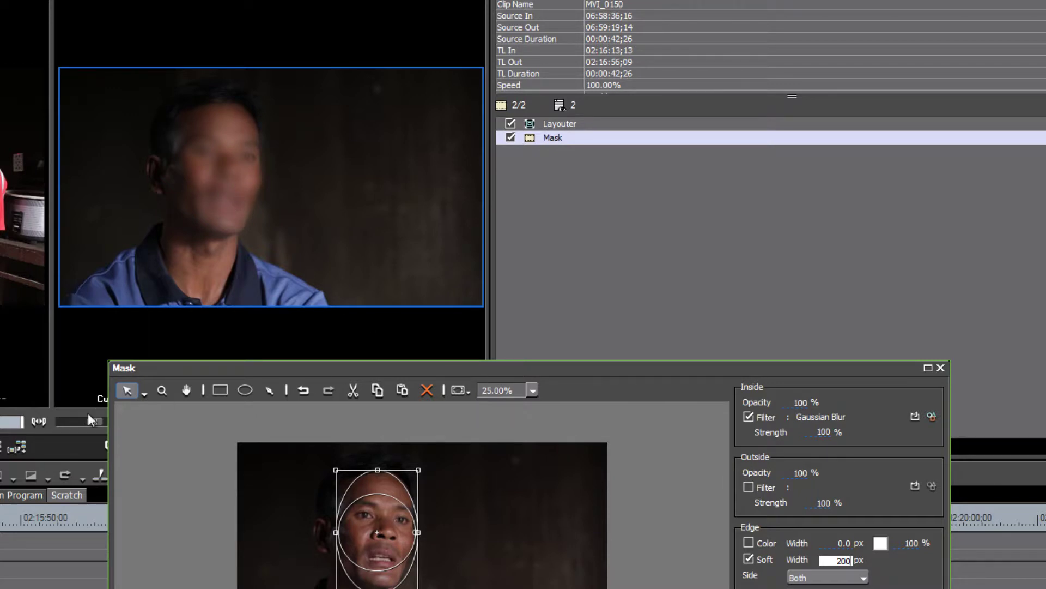
left_click_drag(351, 369, 567, 224)
left_click(499, 570)
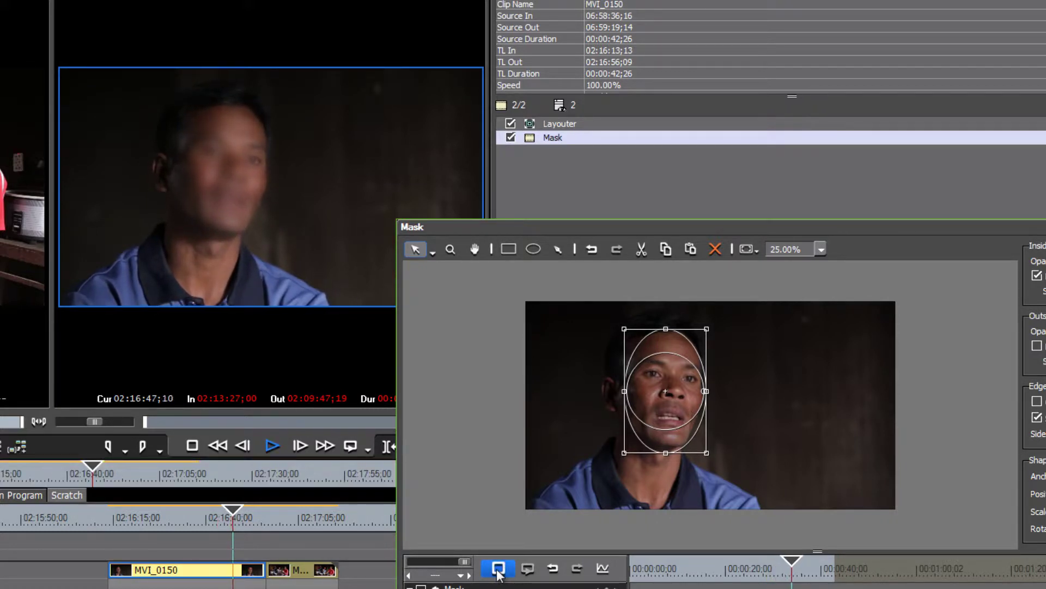
Stop playback, enlarge the ellipse to 96.70% and shift it to Position X -188 px
key("space")
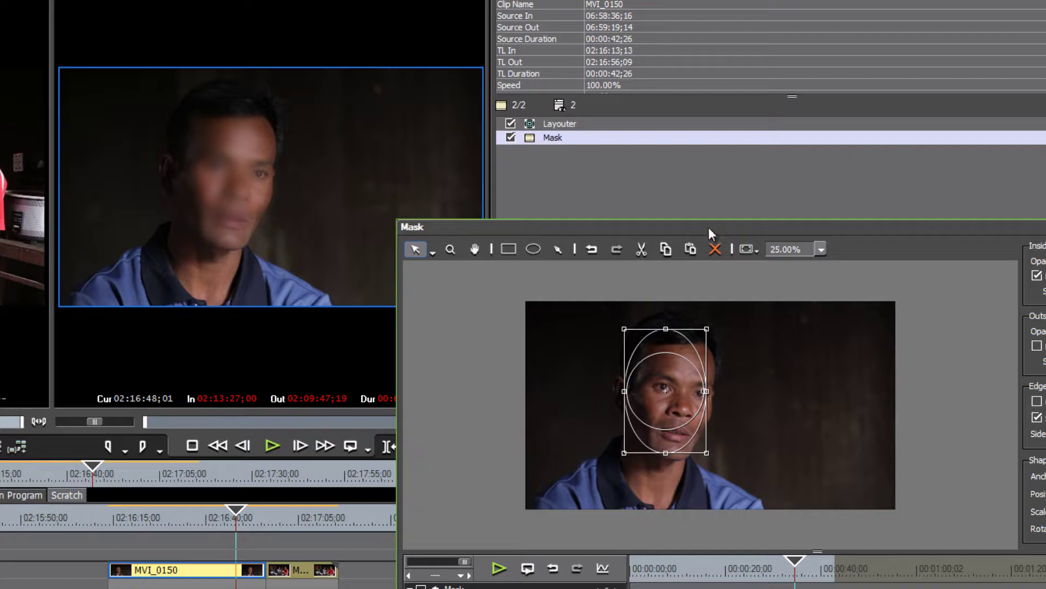
left_click_drag(701, 231, 583, 254)
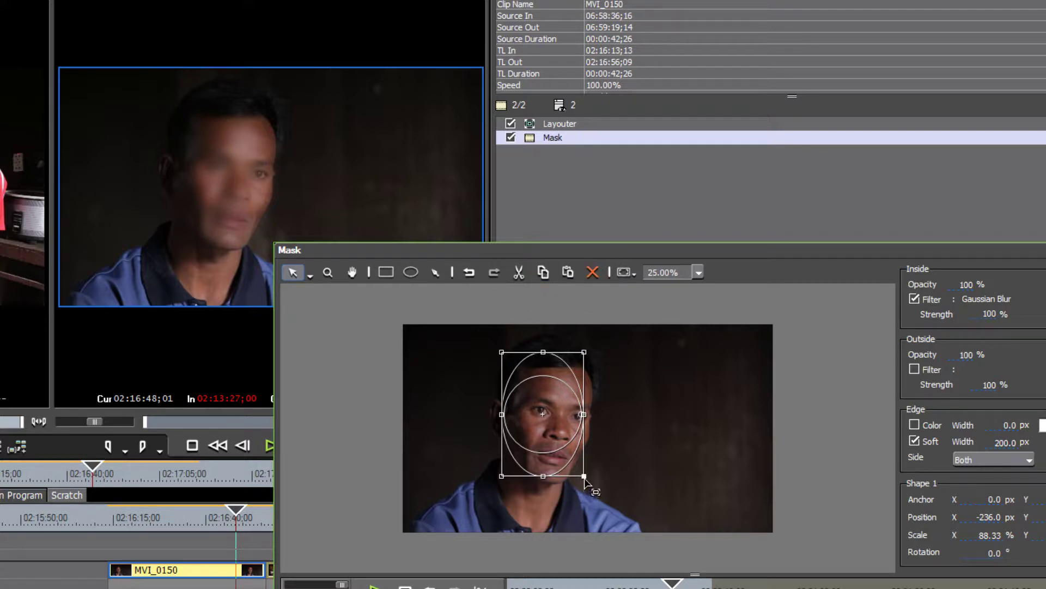
left_click_drag(584, 476, 593, 484)
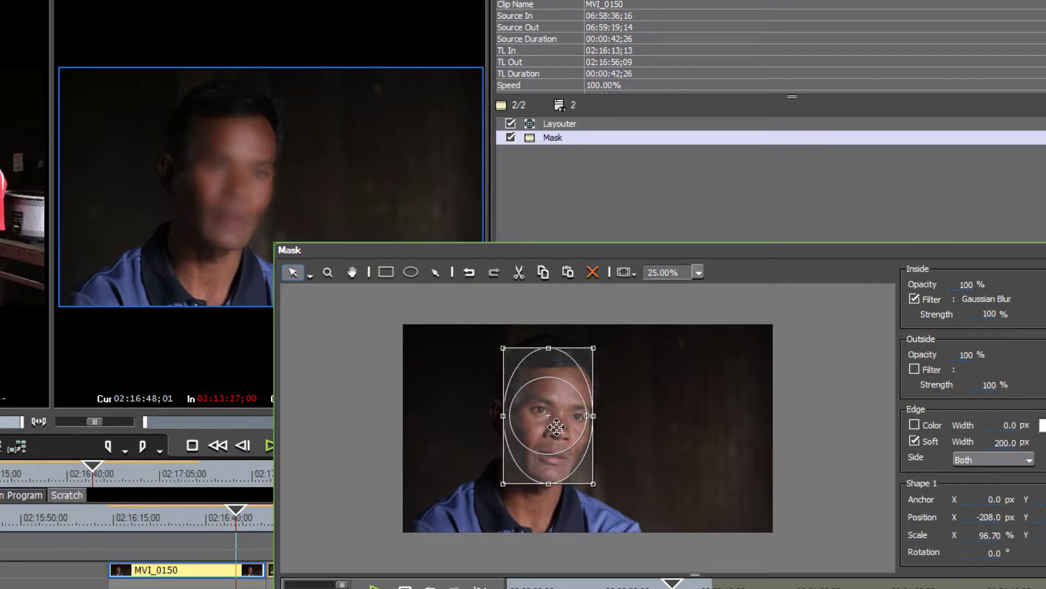
left_click_drag(557, 426, 557, 428)
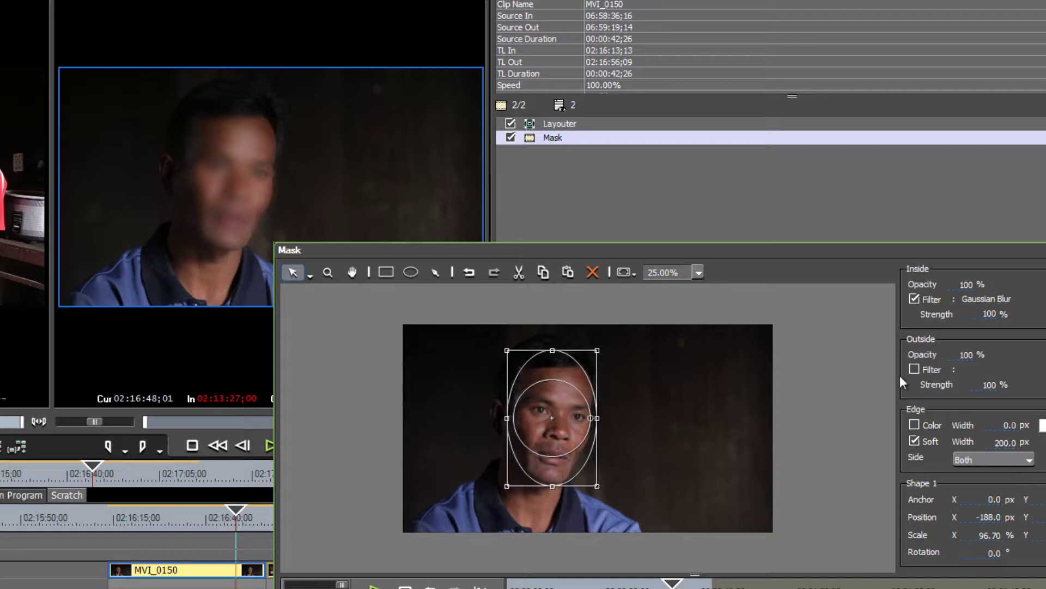
left_click_drag(922, 252, 633, 343)
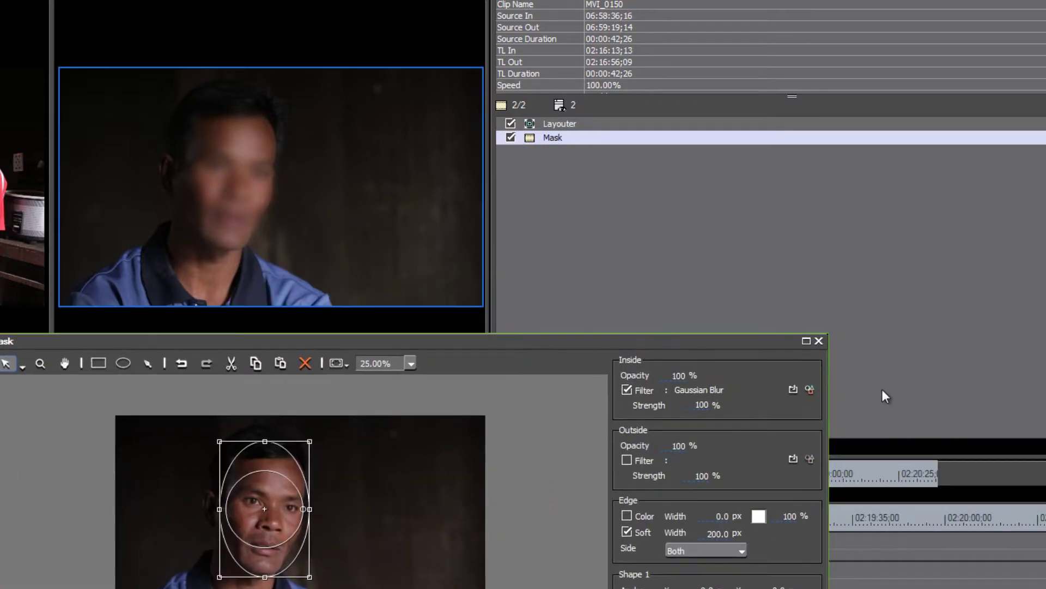
Raise the inside Gaussian Blur from 6% to 11% on both axes
left_click(810, 389)
left_click_drag(718, 133, 731, 133)
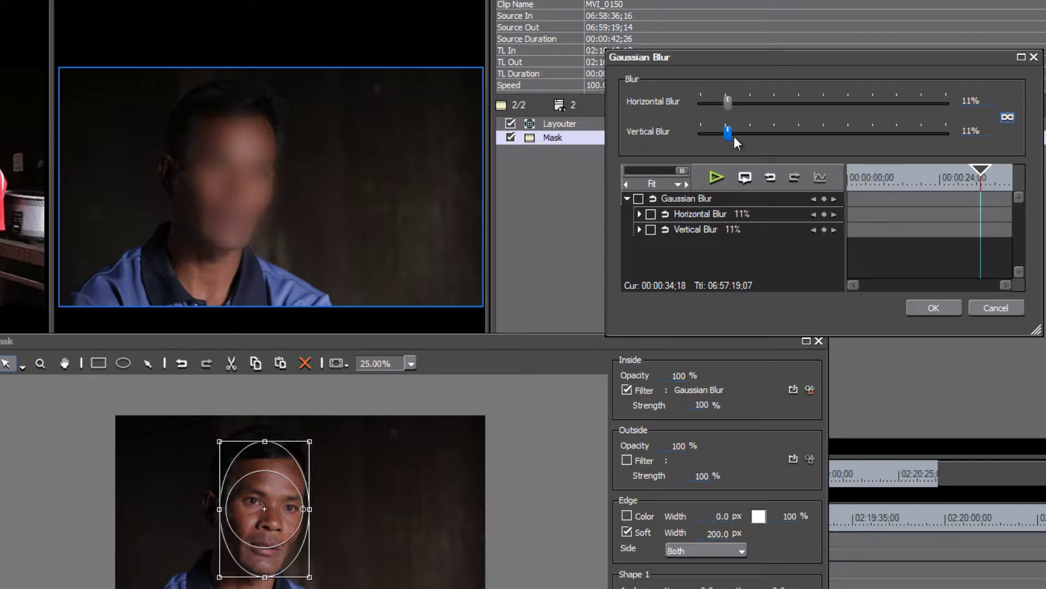
left_click(933, 307)
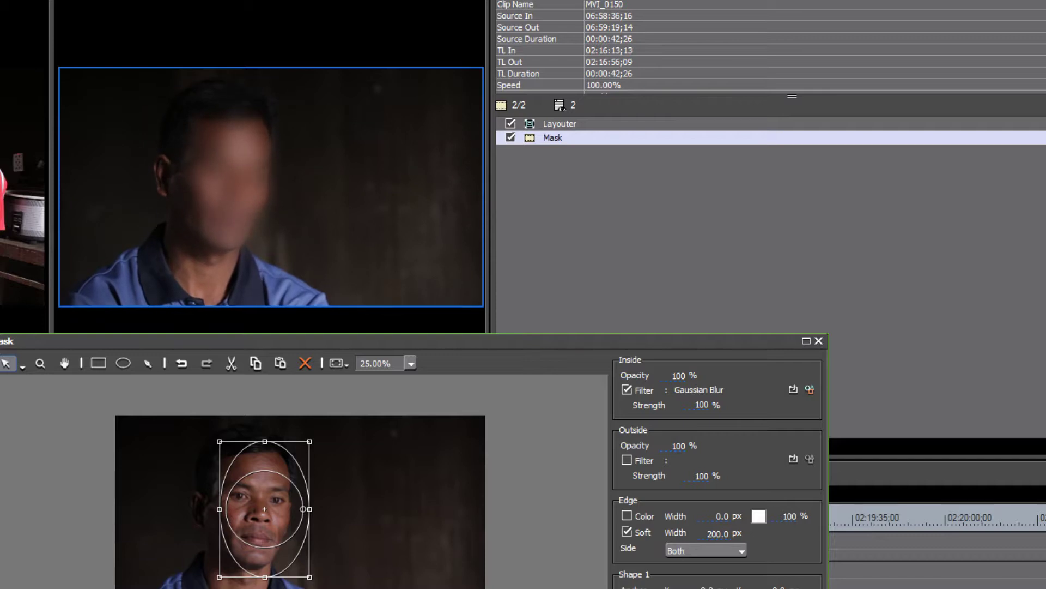
Swap the Inside filter from Gaussian Blur to Mosaic, keeping 100% strength
left_click(794, 390)
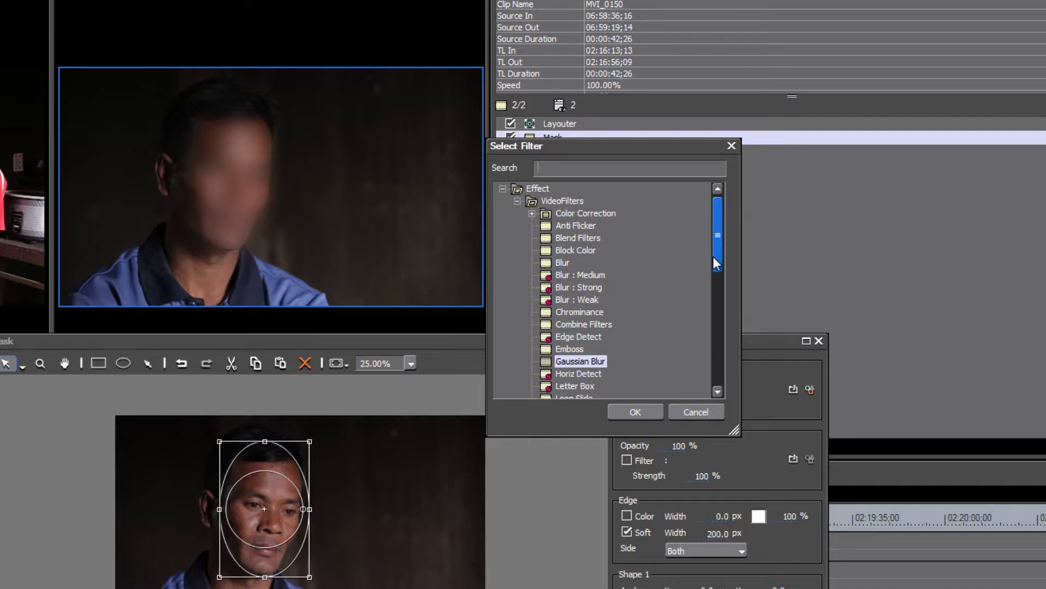
left_click_drag(714, 256, 722, 312)
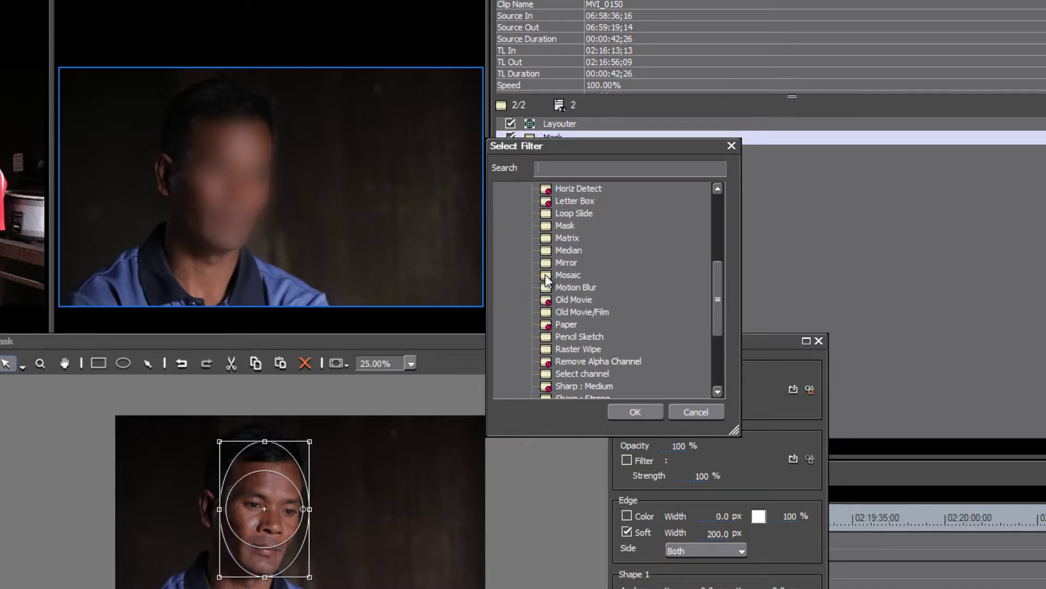
left_click(545, 273)
left_click(635, 411)
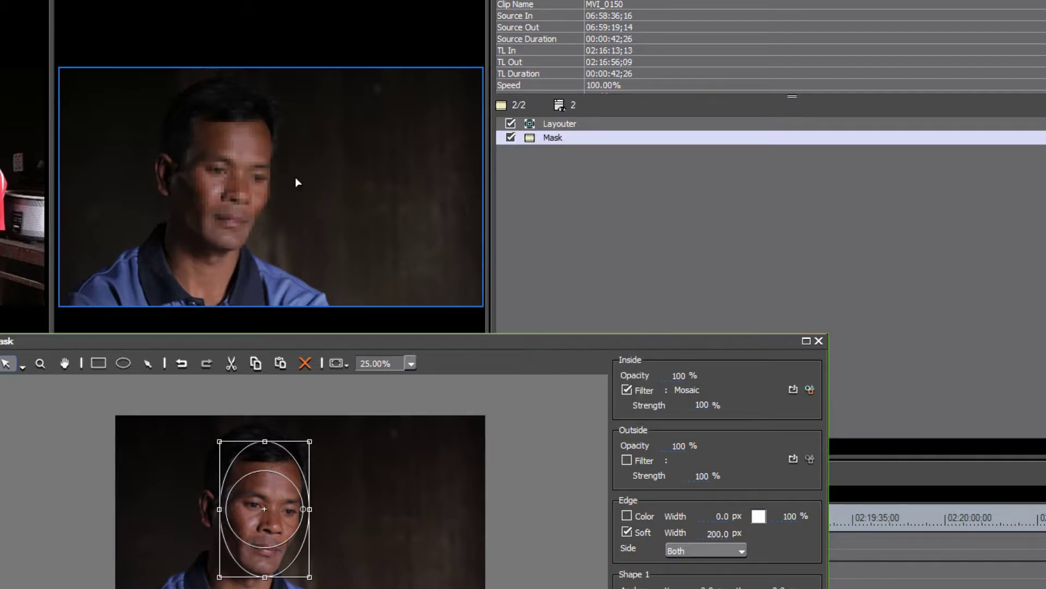
Give the face Mosaic a Bottom-Right to Top-Left block pattern and block size 21, then apply
left_click(810, 389)
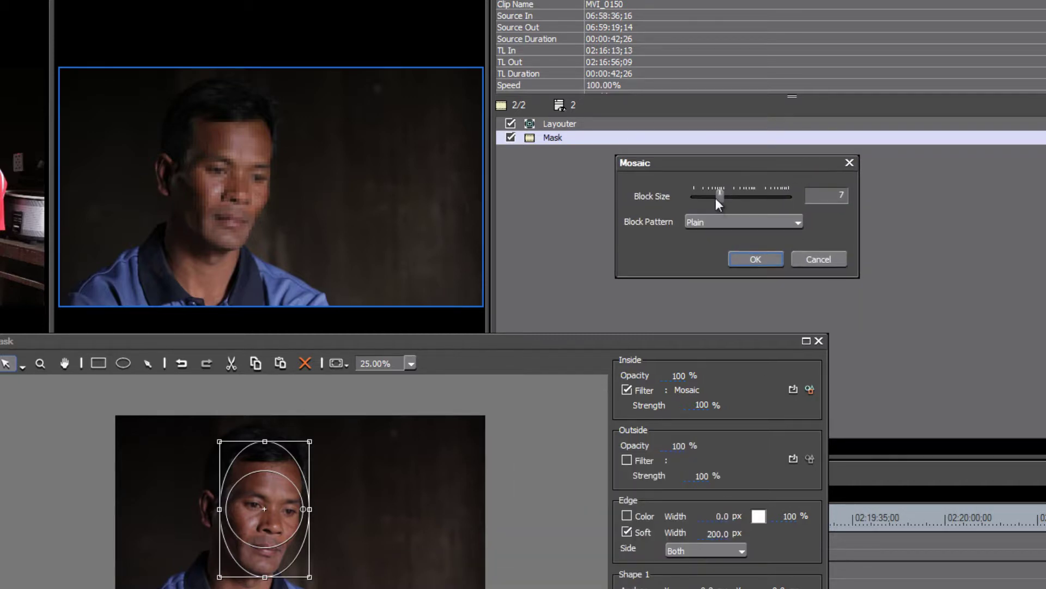
mouse_move(719, 193)
left_mouse_down()
mouse_move(740, 192)
mouse_move(724, 198)
mouse_move(734, 202)
left_mouse_up()
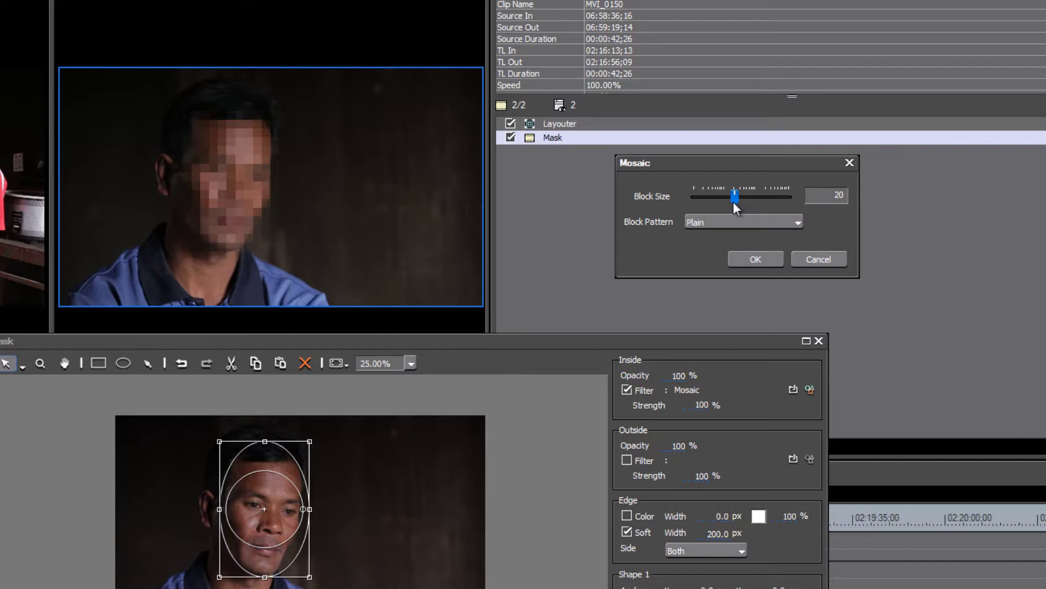
key("Left")
key("Left")
key("Left")
key("Left")
key("Tab")
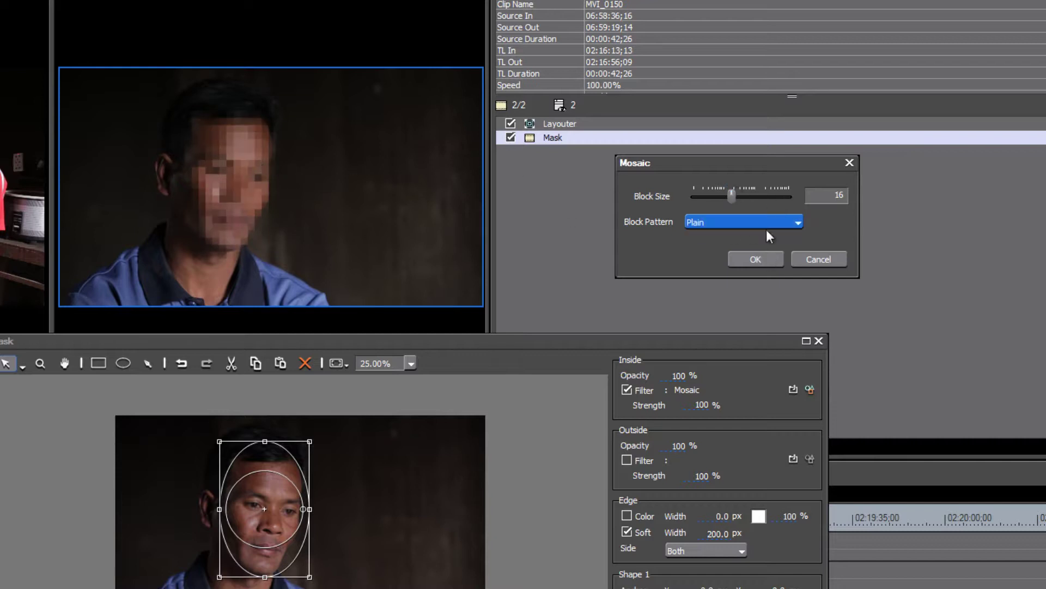
left_click(799, 223)
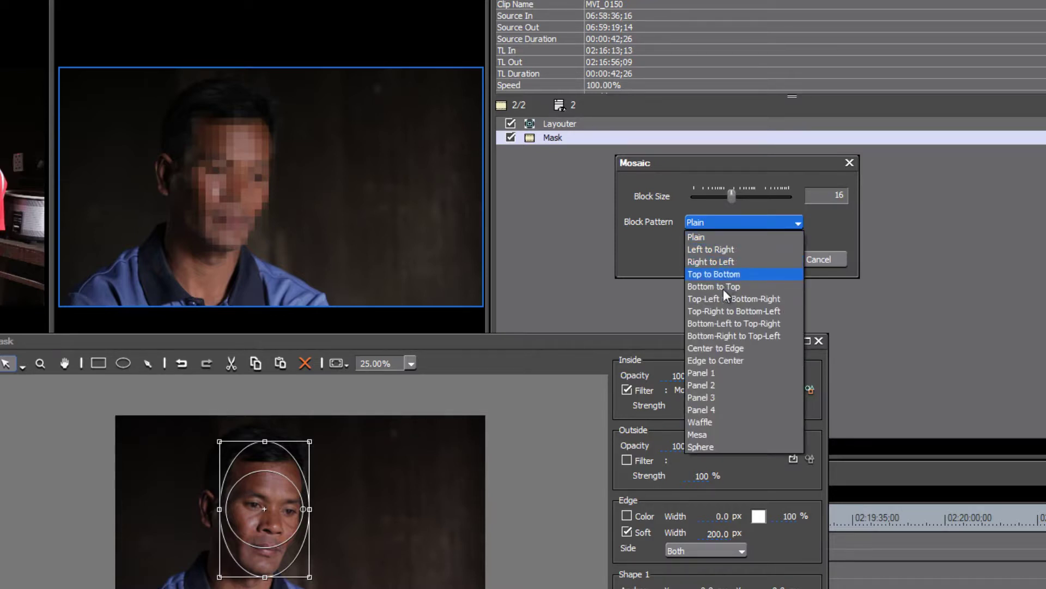
left_click(780, 223)
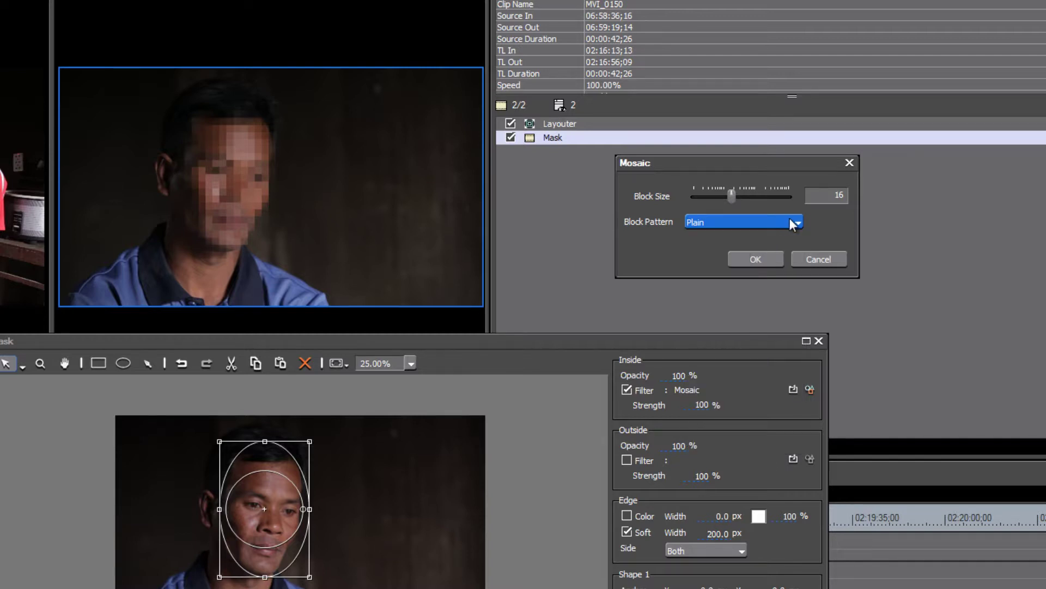
left_click(785, 221)
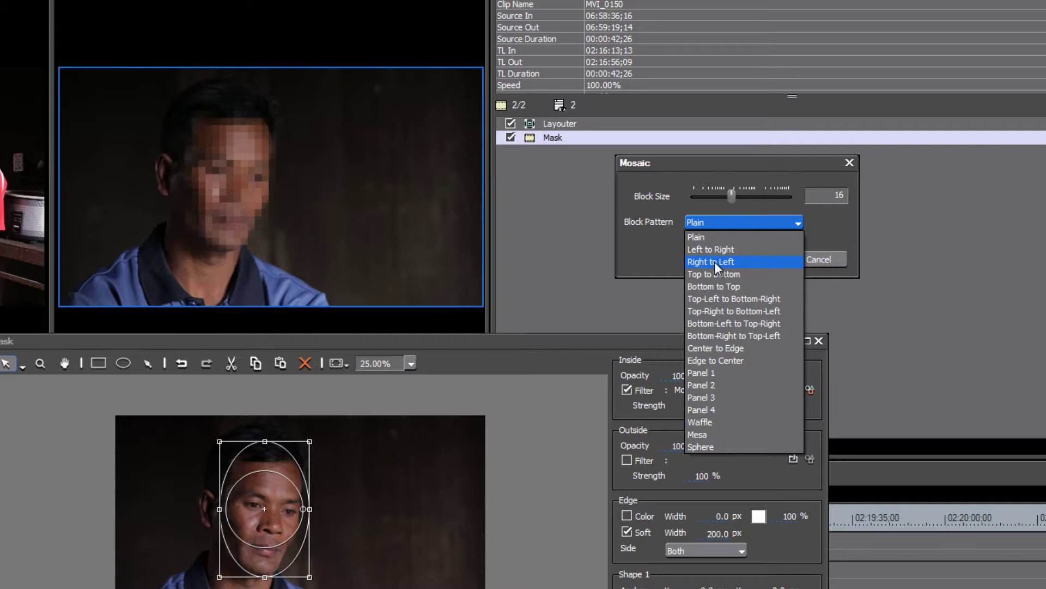
left_click(714, 262)
left_click(797, 221)
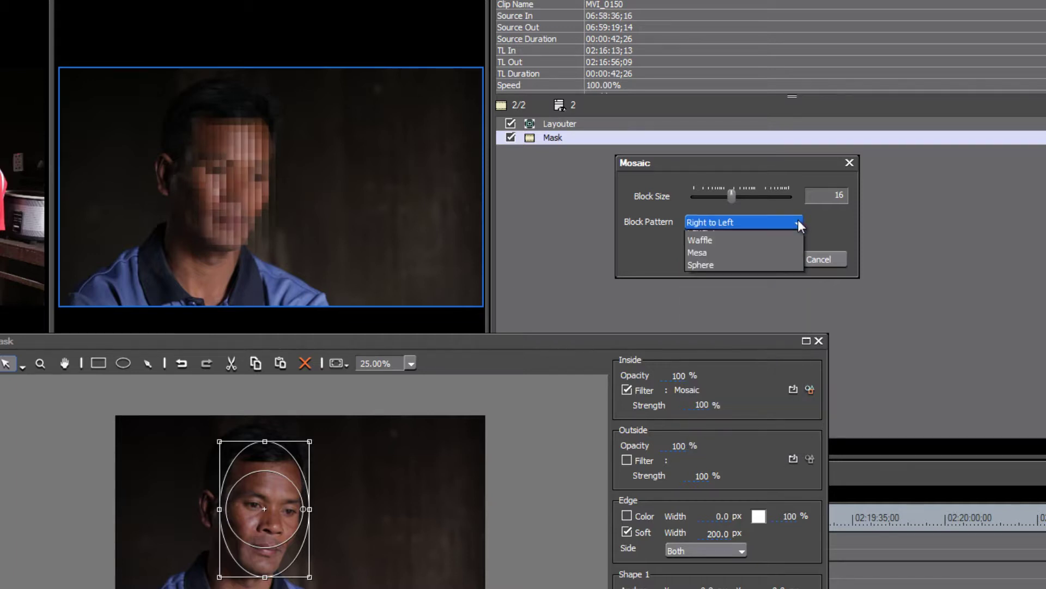
left_click(734, 301)
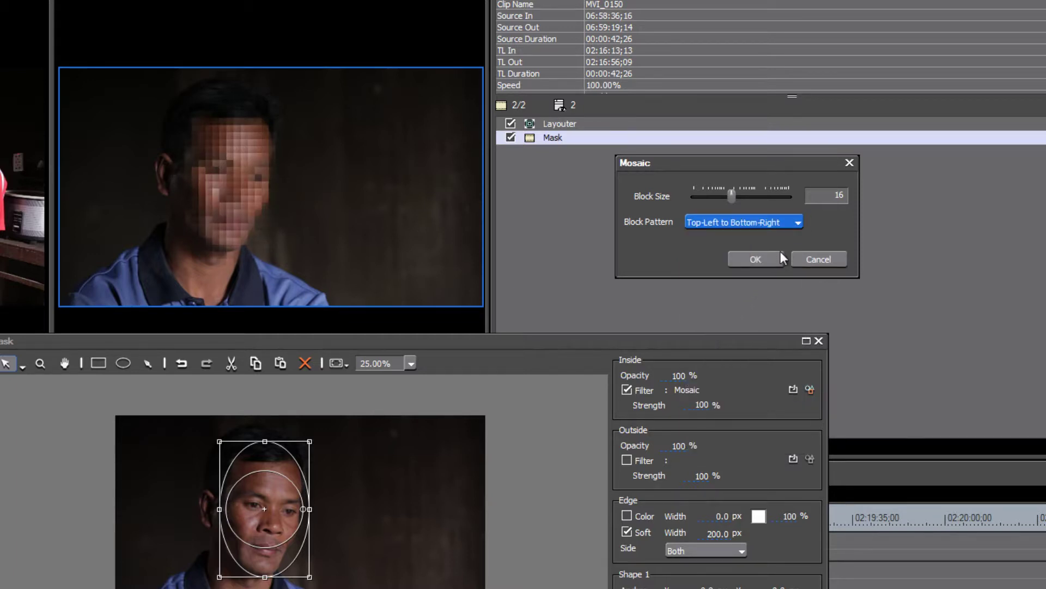
left_click(797, 222)
left_click(737, 336)
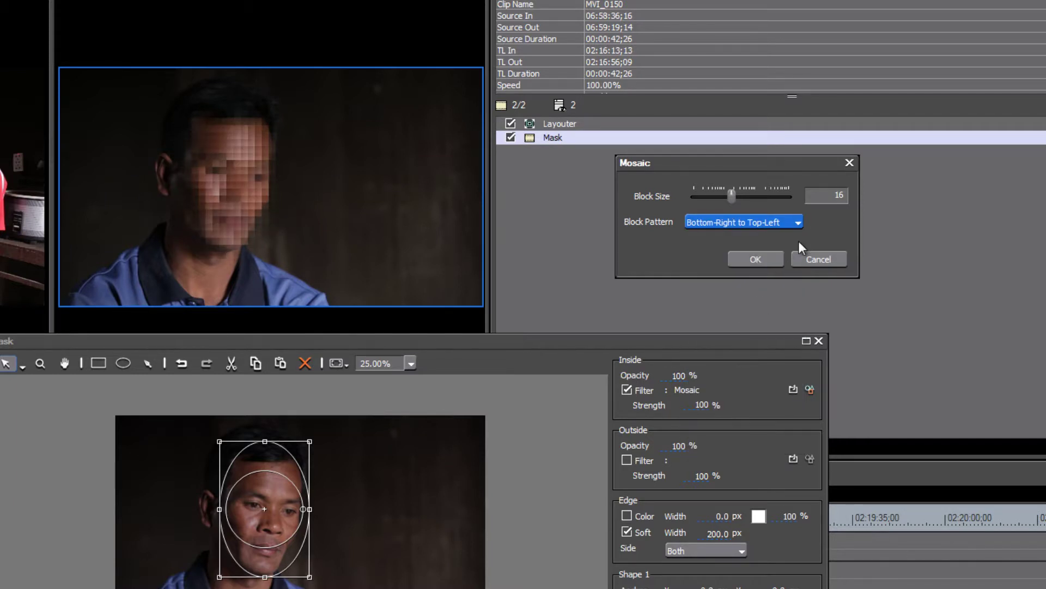
left_click_drag(734, 195, 737, 195)
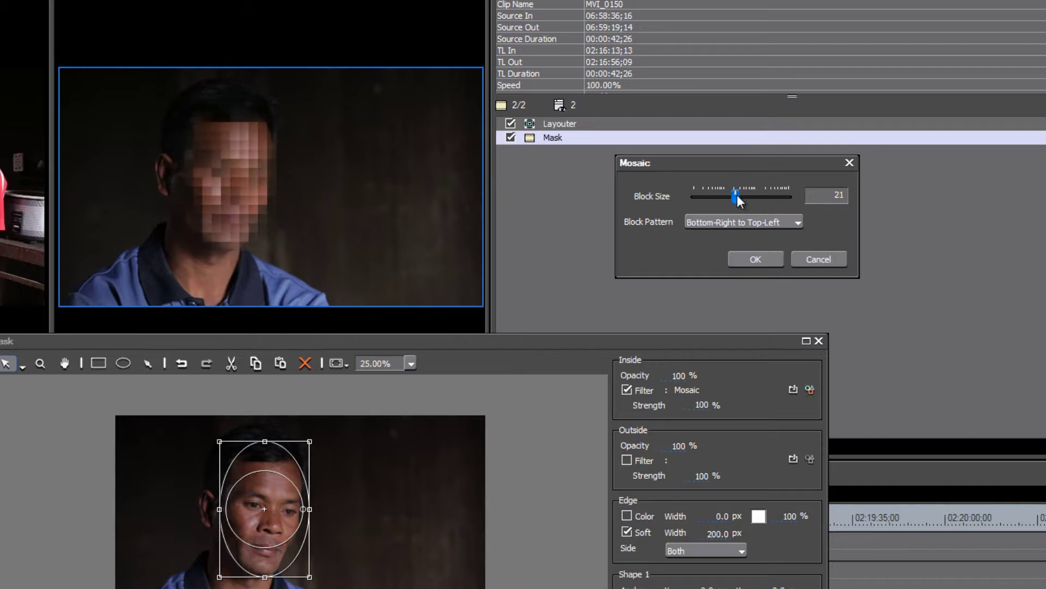
left_click(757, 258)
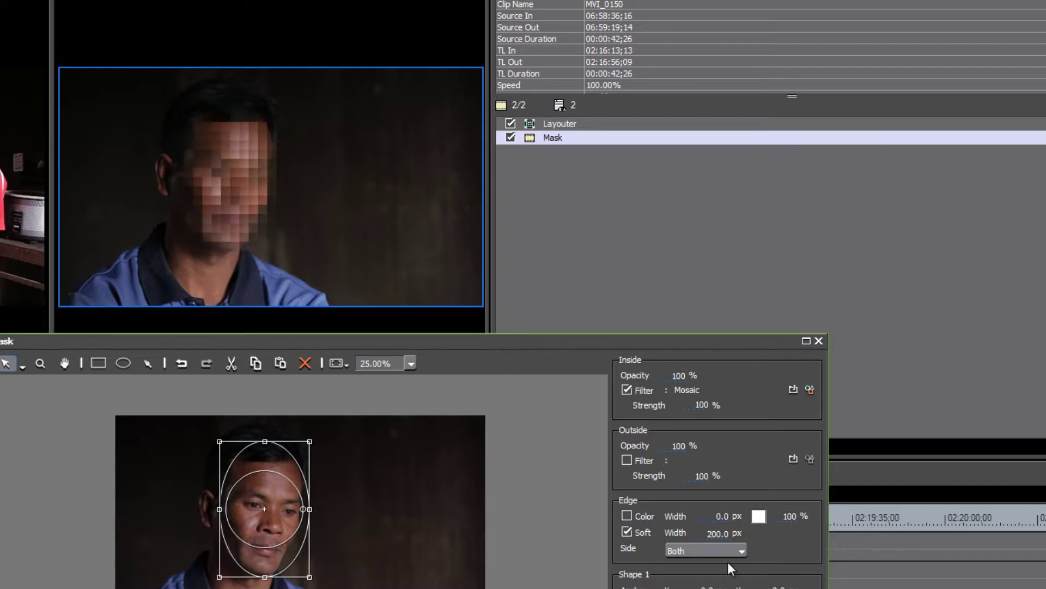
Widen the mask's soft edge to about 246 px, then play and scrub MVI_0150 into the next clip
left_click_drag(725, 537, 770, 212)
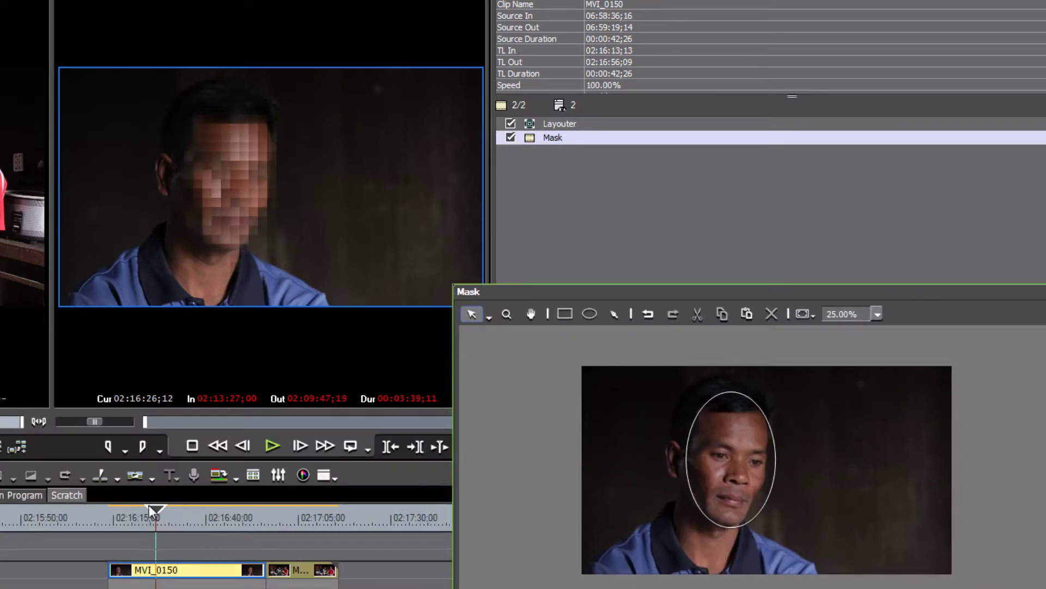
left_click_drag(148, 504, 168, 521)
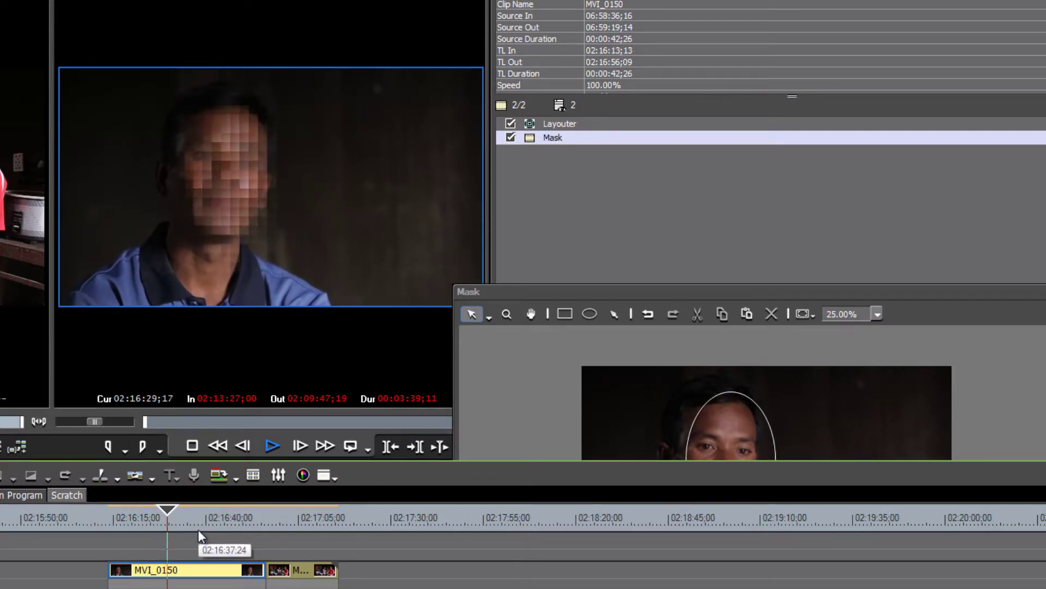
key("space")
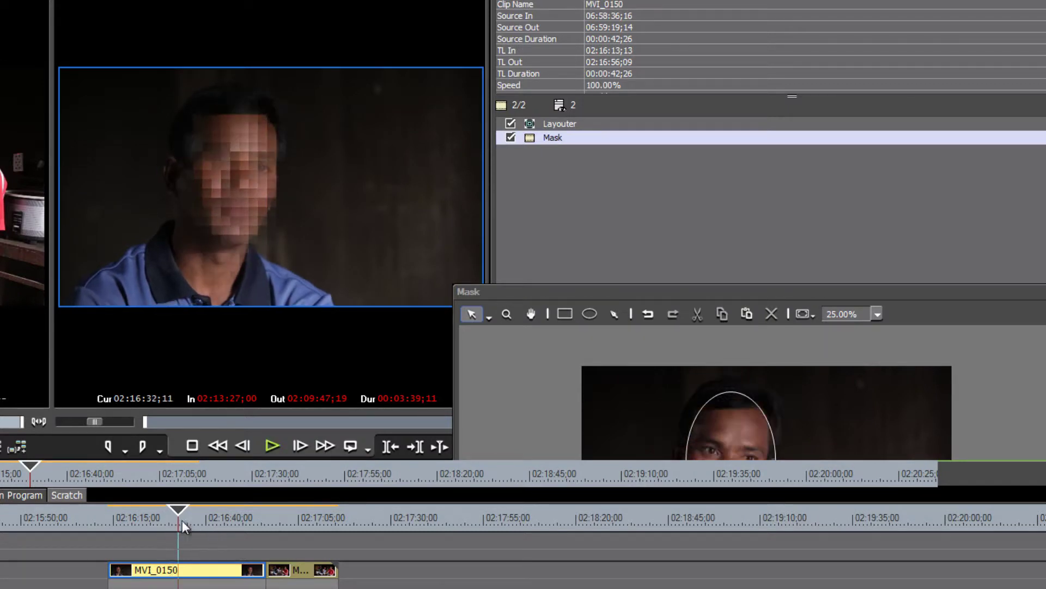
left_click_drag(182, 522, 217, 516)
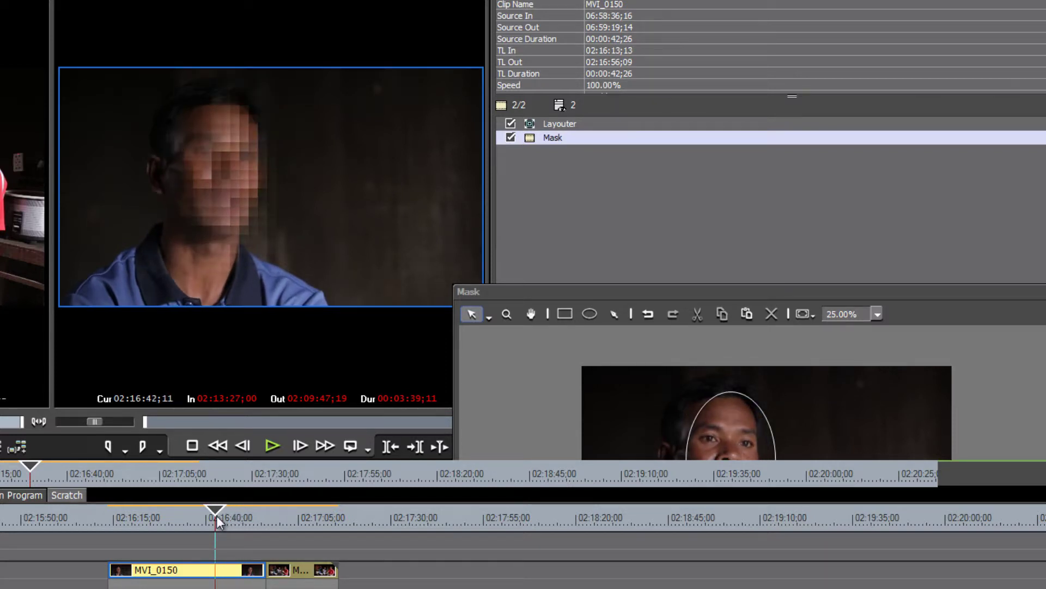
left_click_drag(217, 515, 267, 521)
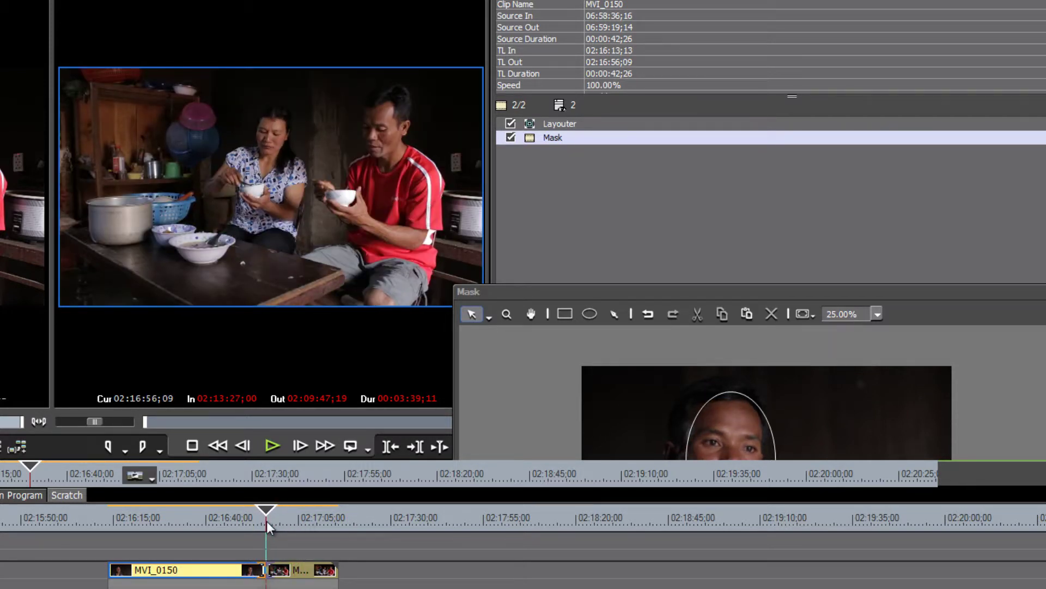
key("space")
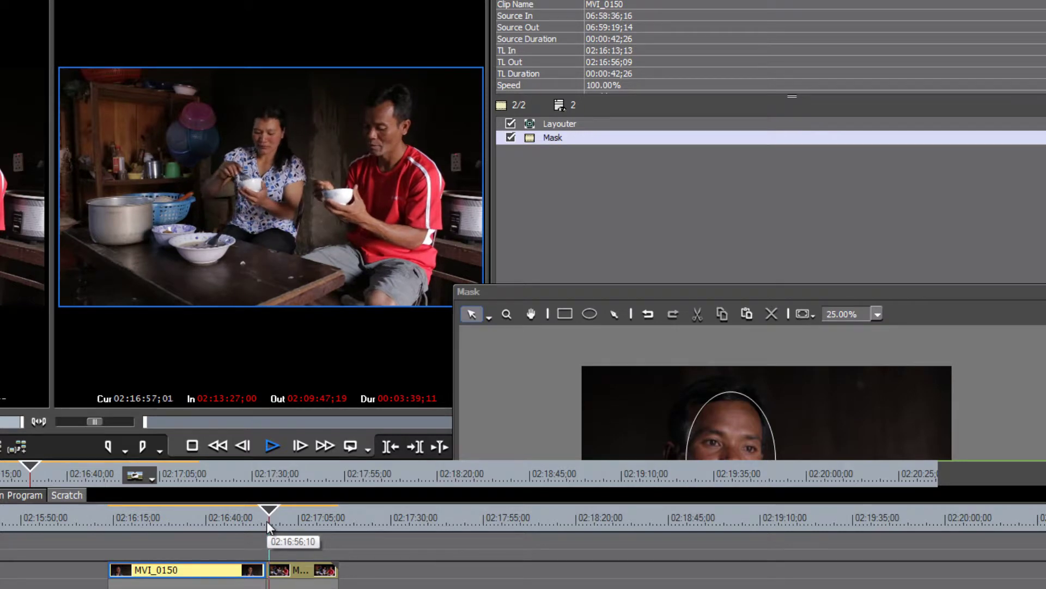
Close the first clip's Mask window and apply the Mask effect to the second clip
left_click_drag(706, 289, 33, 244)
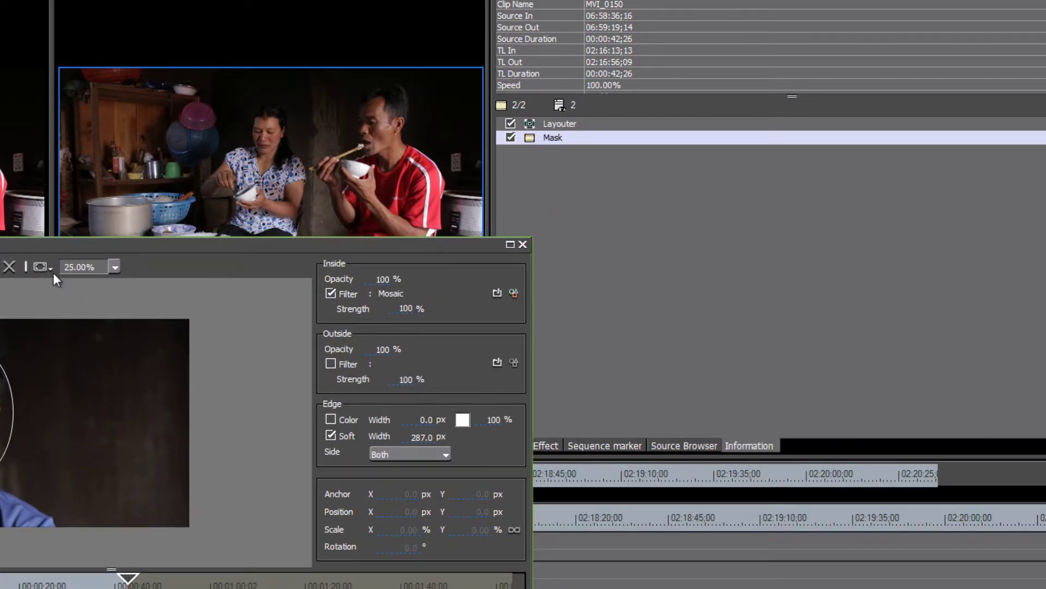
left_click(577, 277)
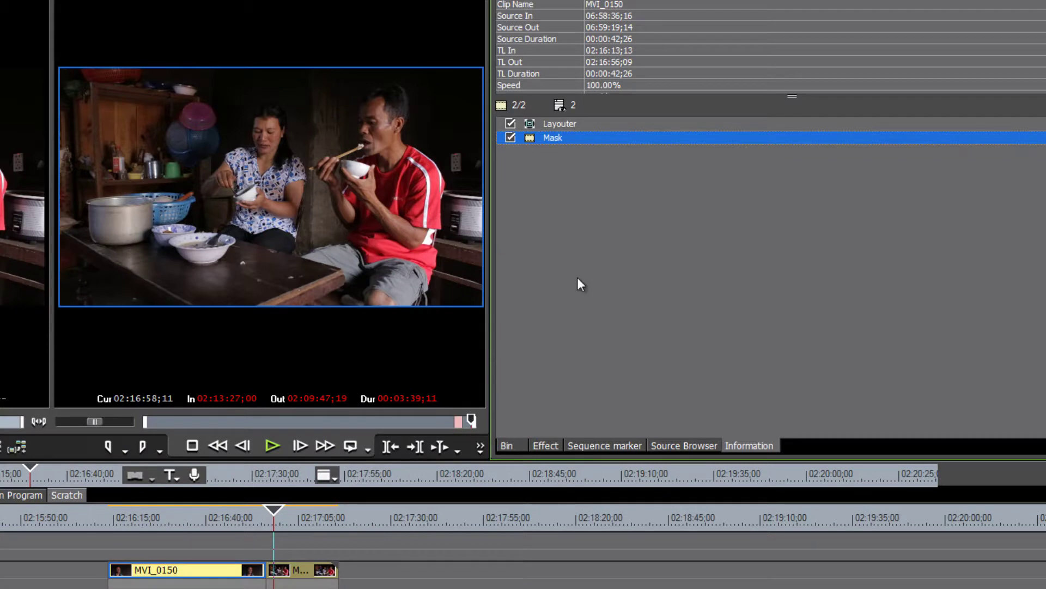
left_click(550, 444)
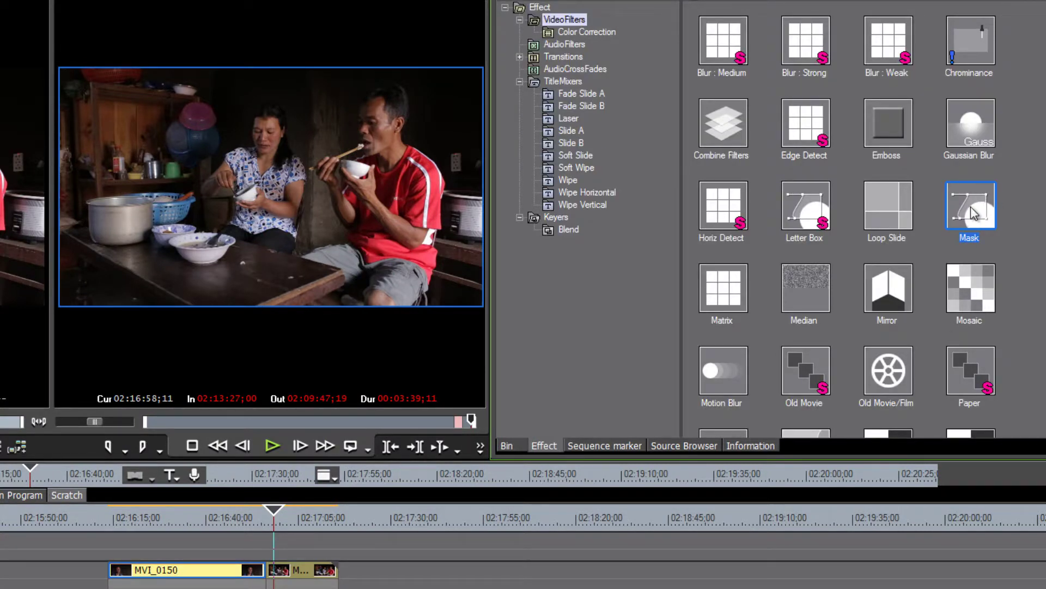
left_click_drag(970, 207, 281, 569)
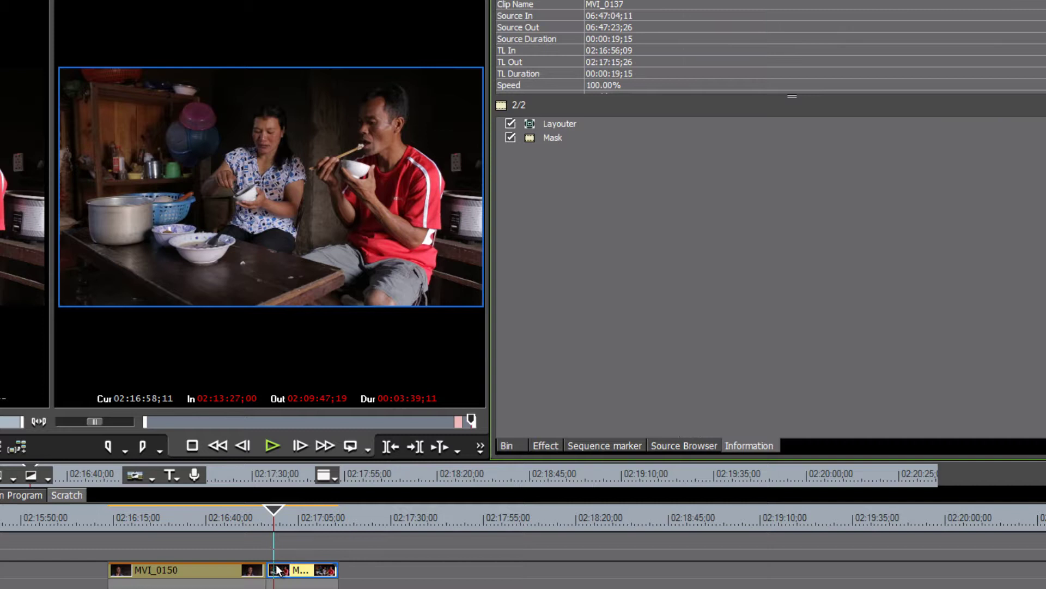
Draw an ellipse over the red-shirted man's face and scale it to 115.62% to cover his head
double_click(550, 138)
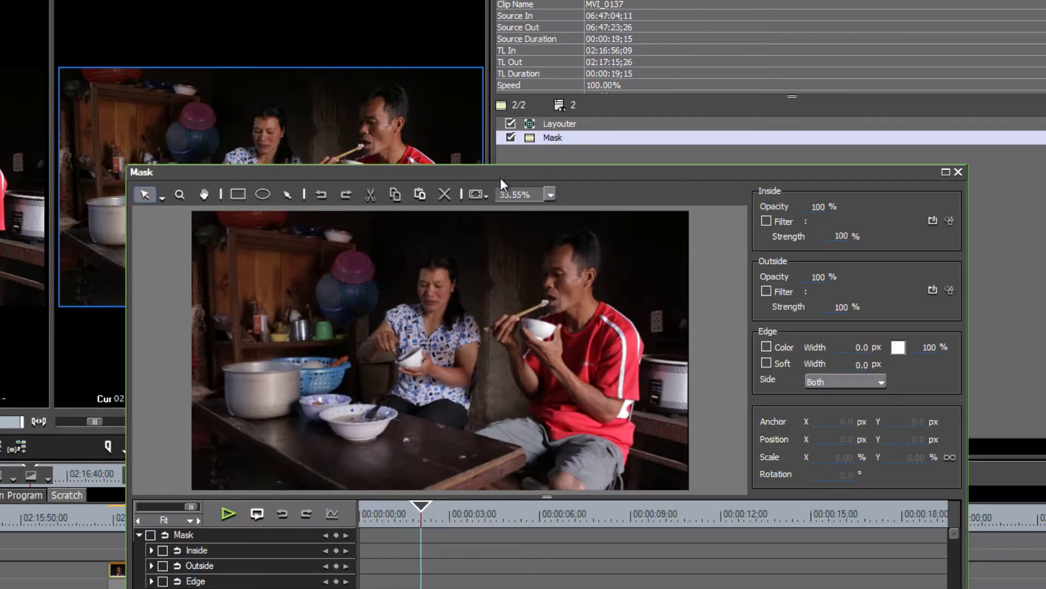
left_click(264, 195)
left_click_drag(538, 232, 589, 321)
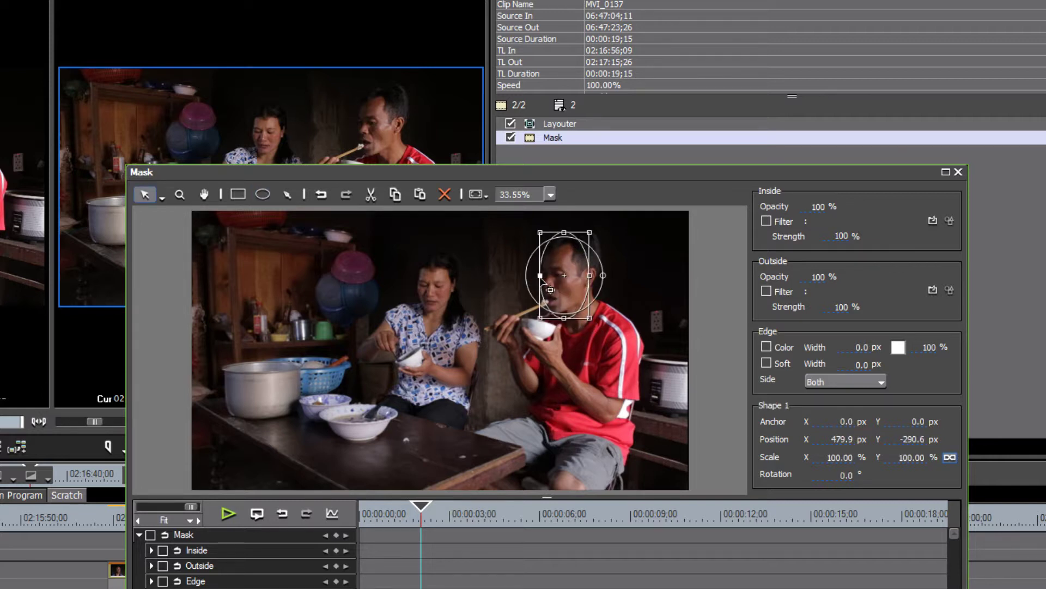
left_click_drag(537, 278, 572, 274)
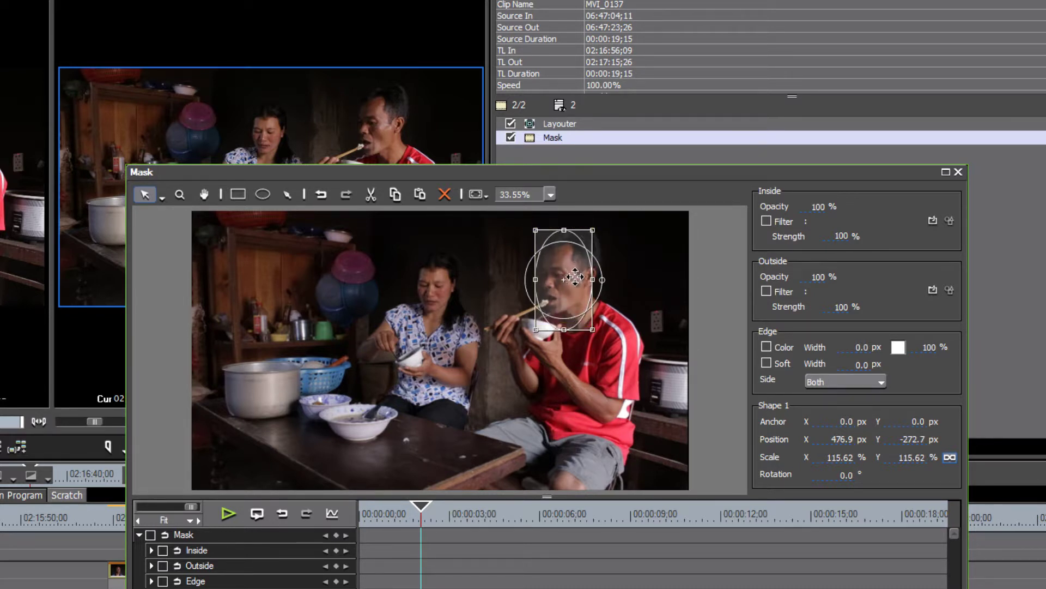
Choose VideoFilters > Mosaic as the mask's Inside filter and raise its block size to 12
left_click(767, 220)
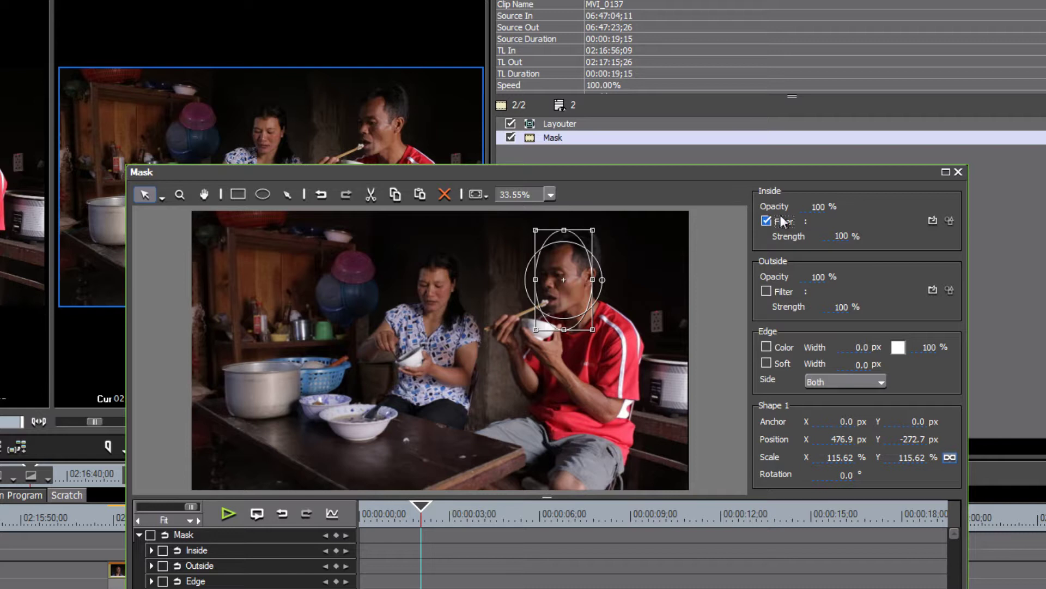
left_click(933, 220)
left_click(518, 201)
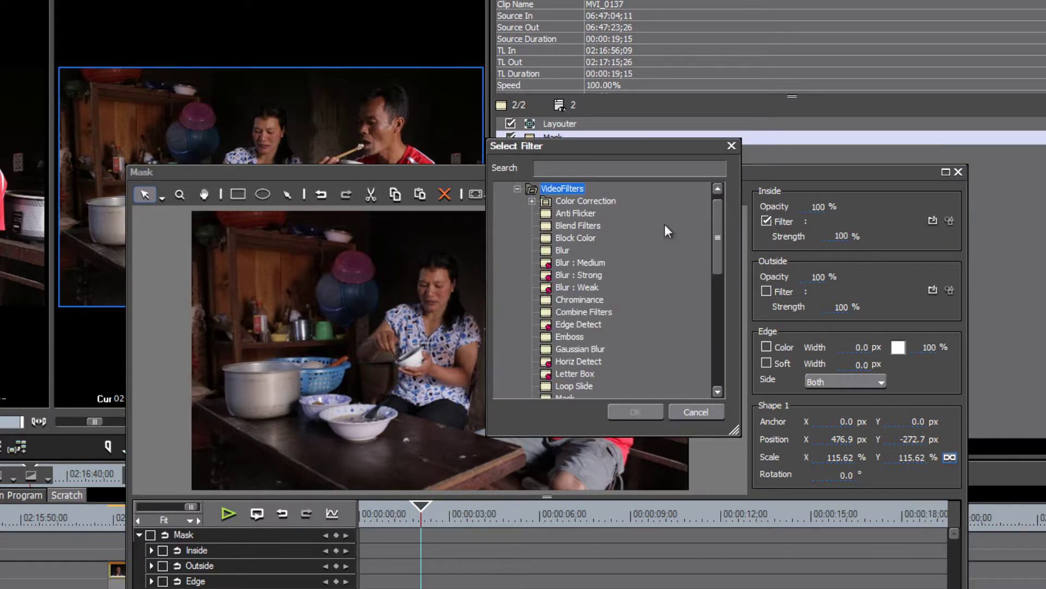
left_click_drag(719, 232, 719, 285)
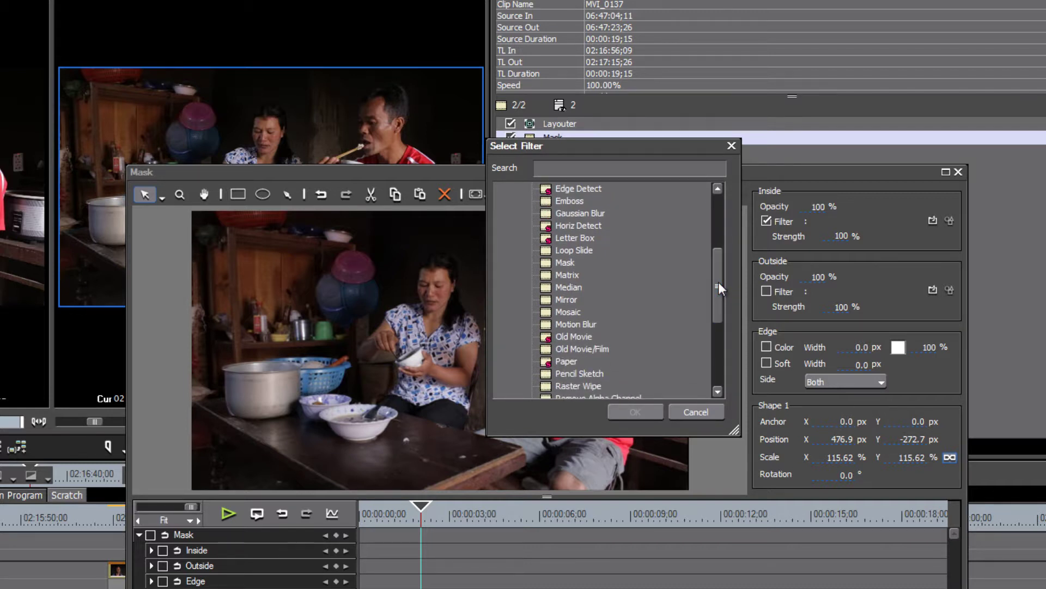
left_click(550, 315)
left_click(635, 411)
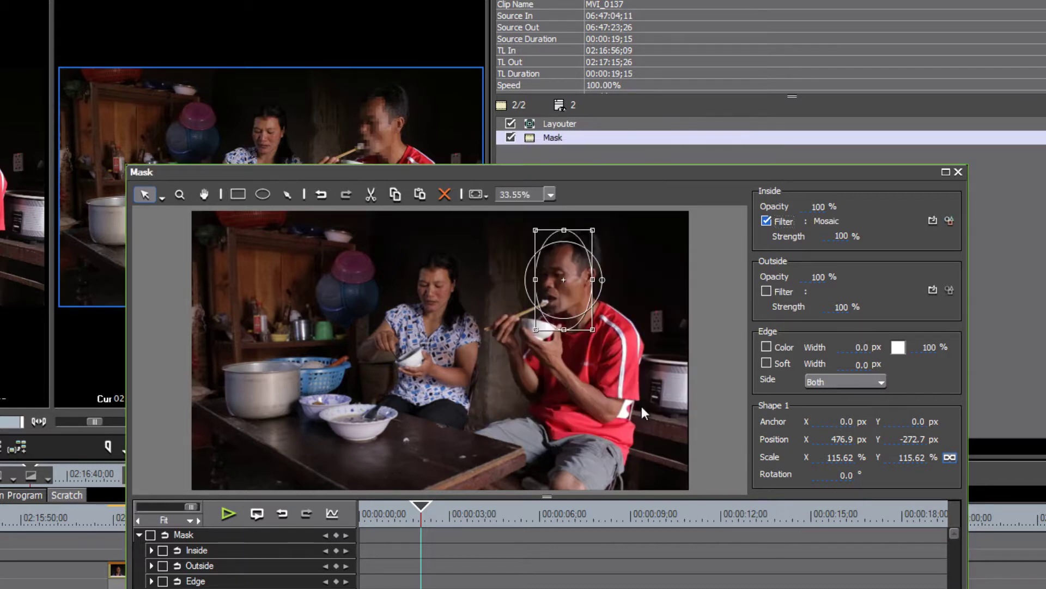
left_click(949, 221)
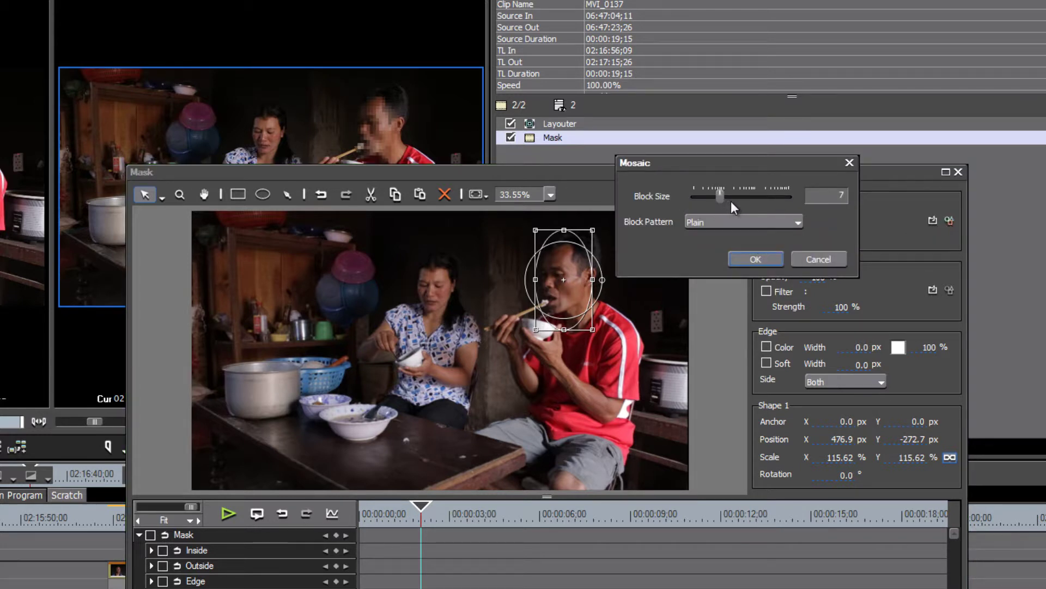
left_click_drag(720, 194, 728, 195)
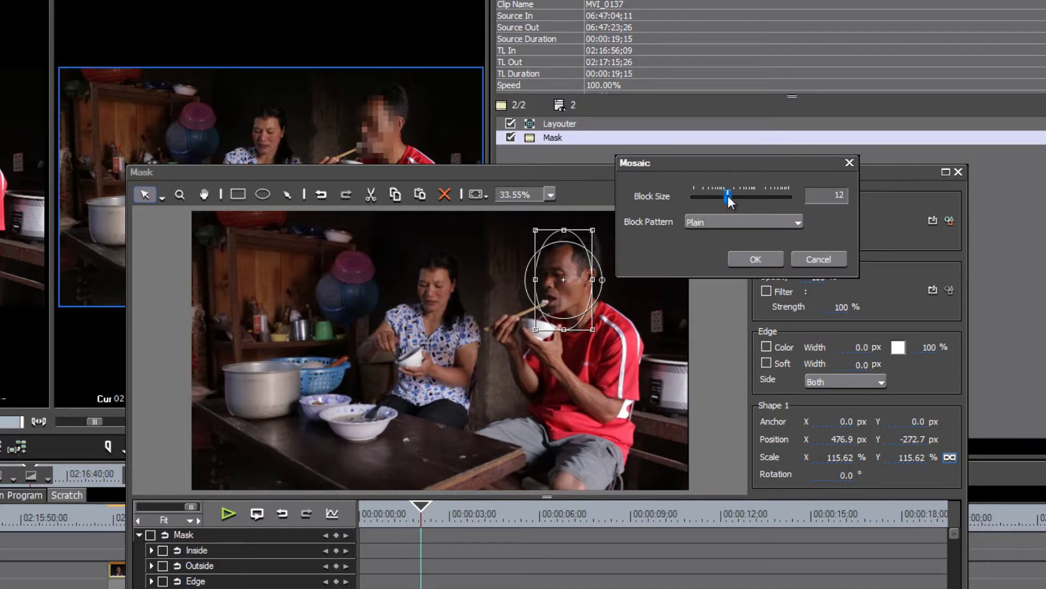
Apply block size 12, turn on a 200 px soft mask edge, and move the Mask window aside
left_click(753, 258)
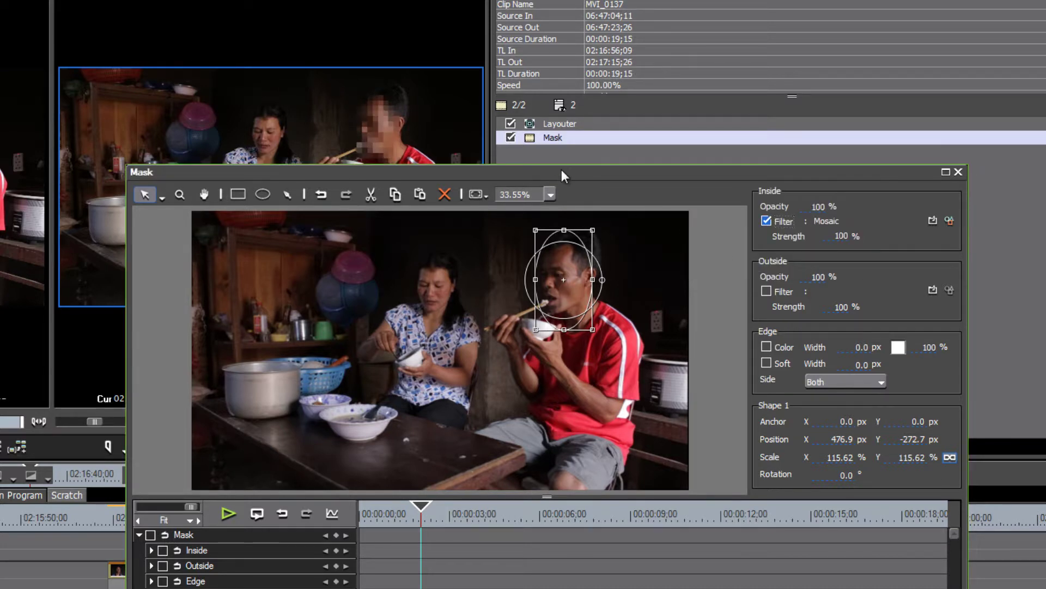
left_click_drag(561, 170, 327, 254)
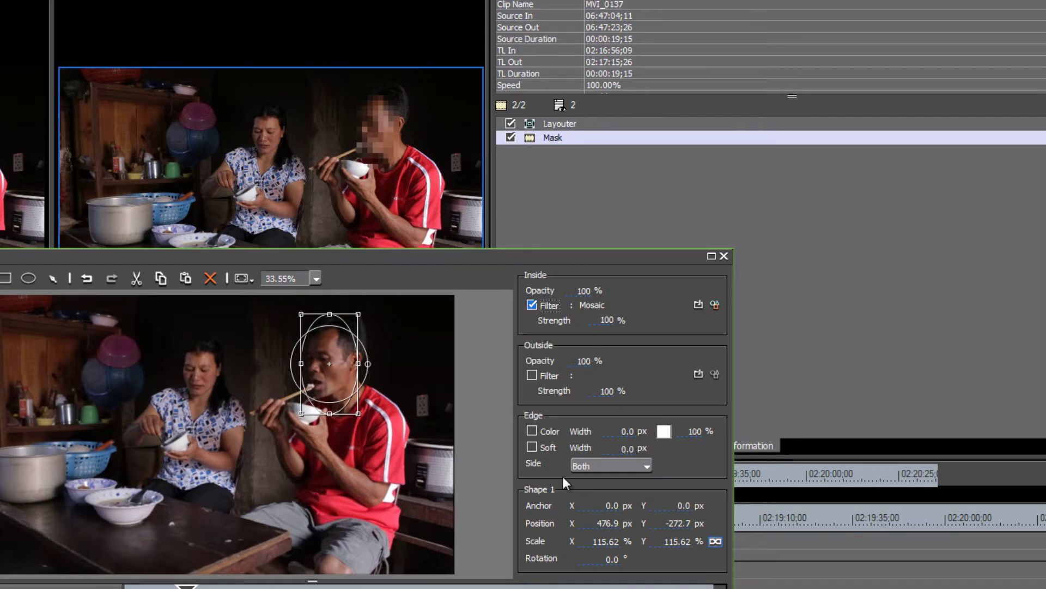
left_click(532, 447)
left_click(627, 449)
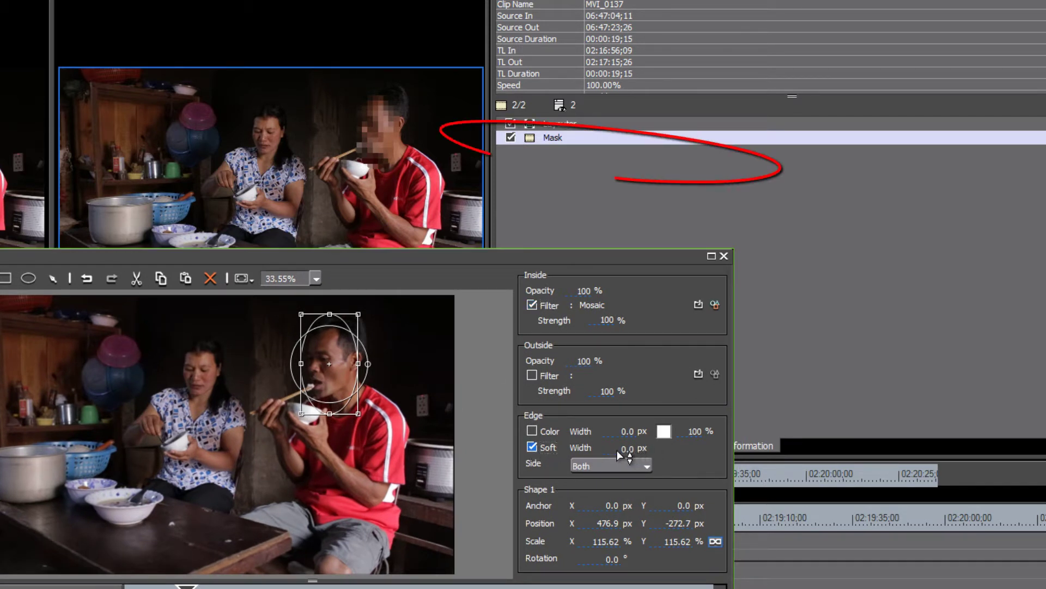
type("2")
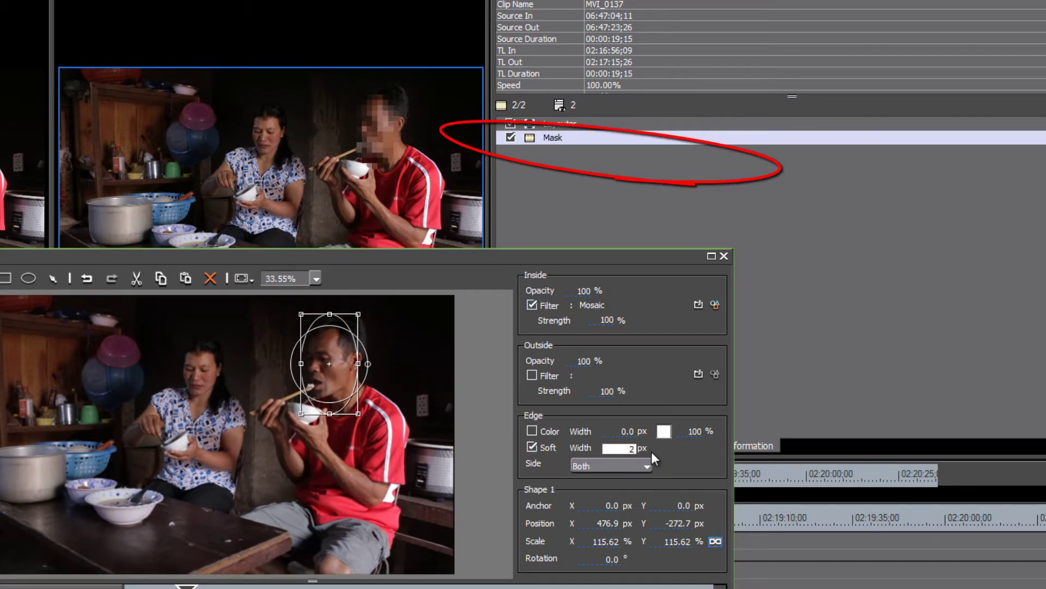
type("00")
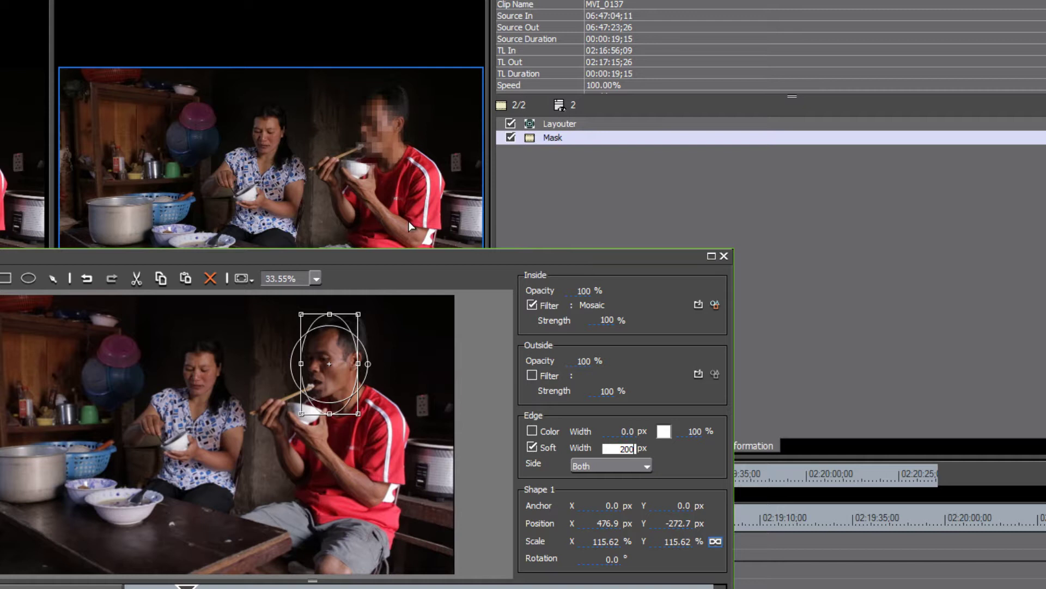
left_click_drag(511, 259, 464, 332)
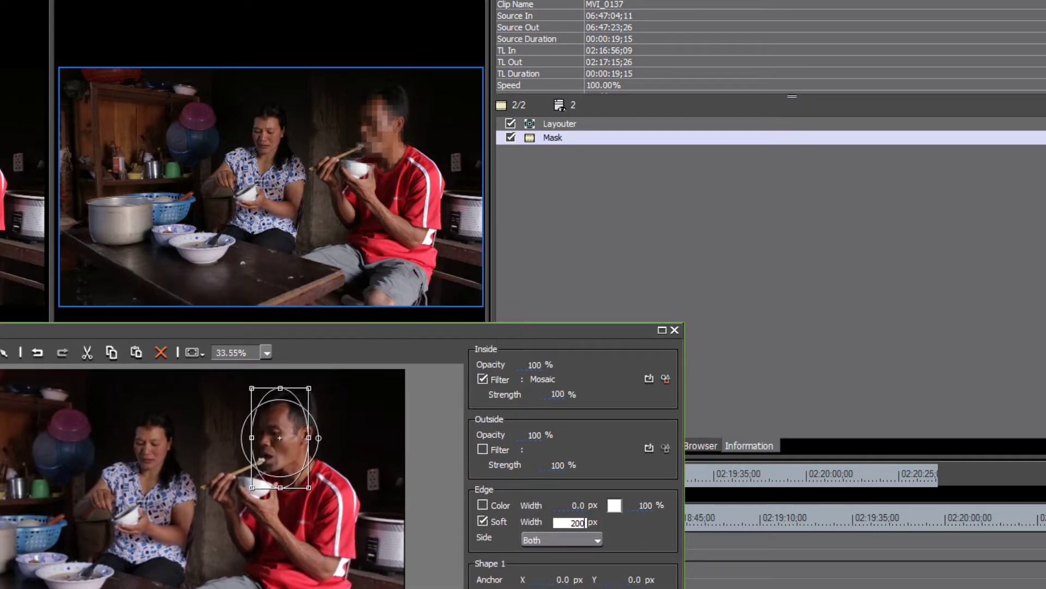
left_click_drag(505, 327, 1045, 267)
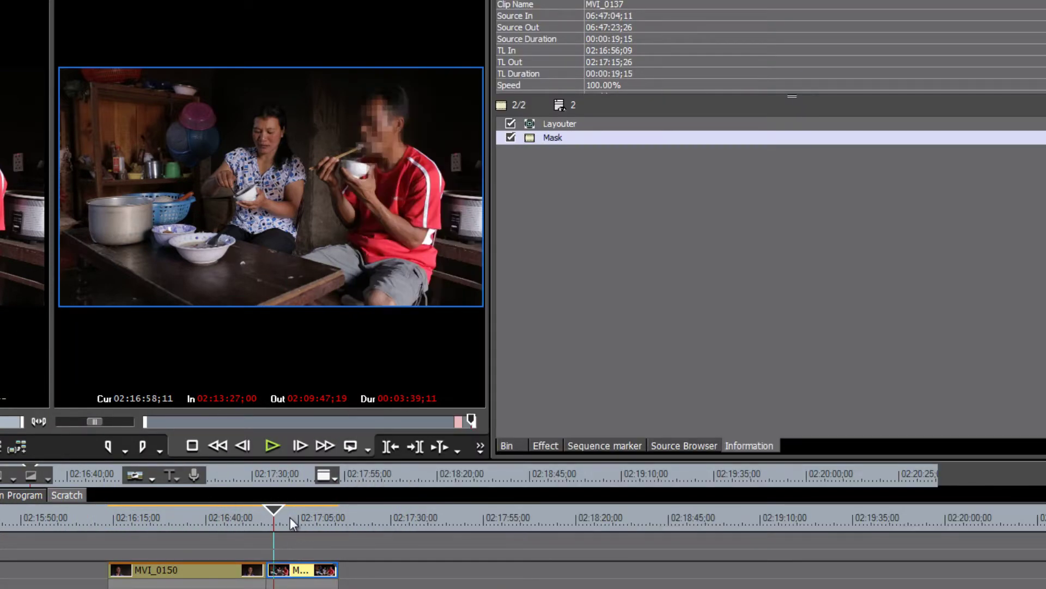
key("Page_Up")
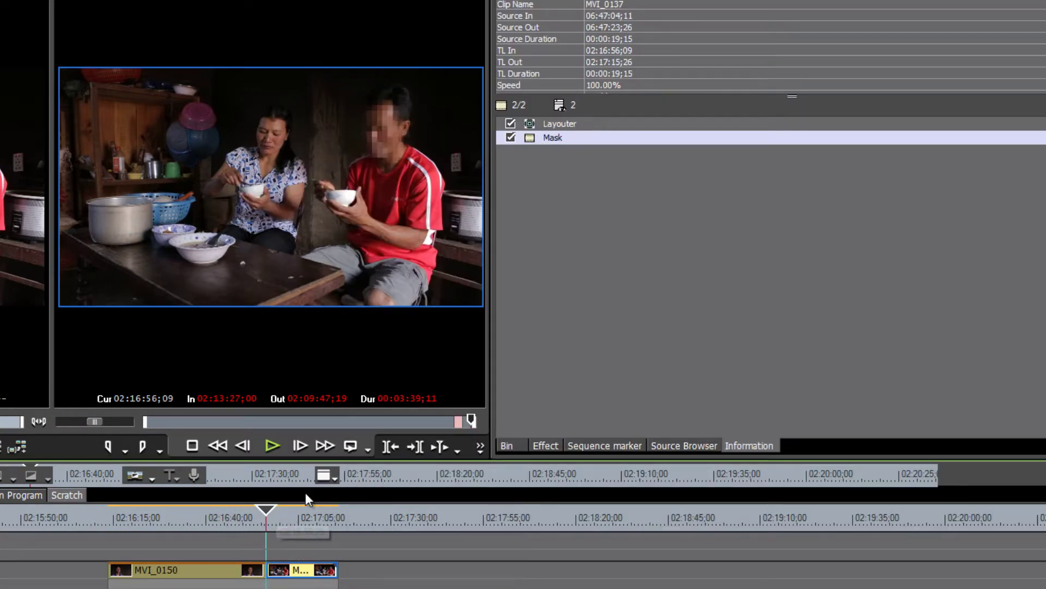
key("space")
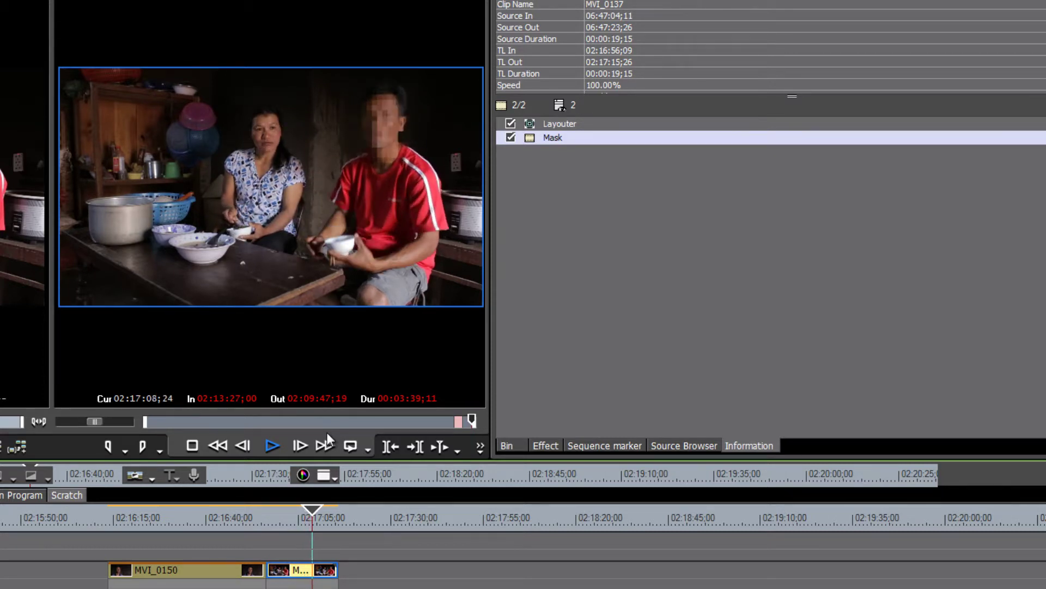
key("space")
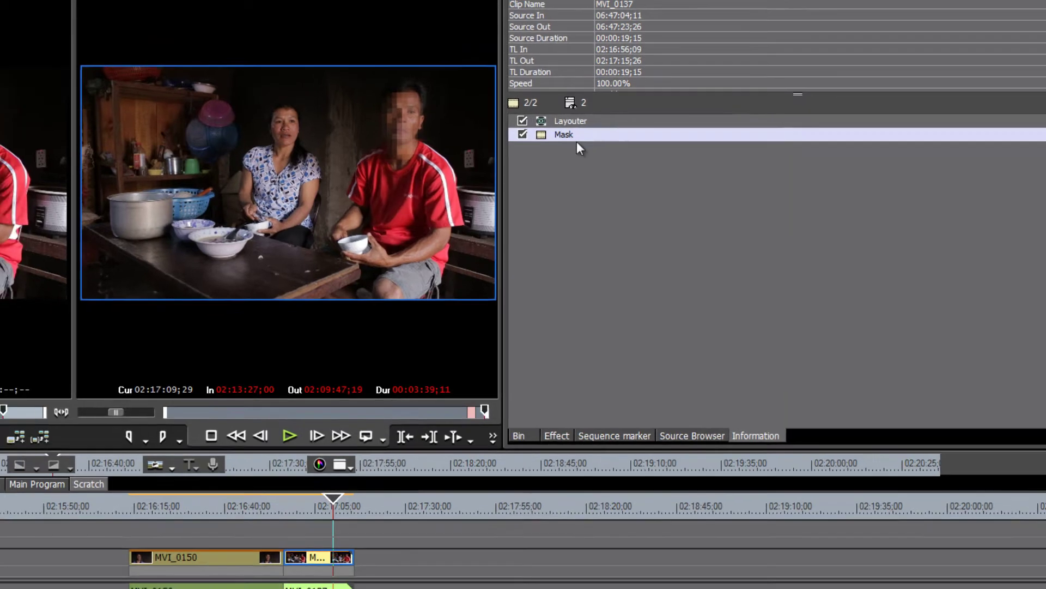
Reopen MVI_0137's Mask settings and scrub its timeline through the clip back to 00:00:00
double_click(578, 137)
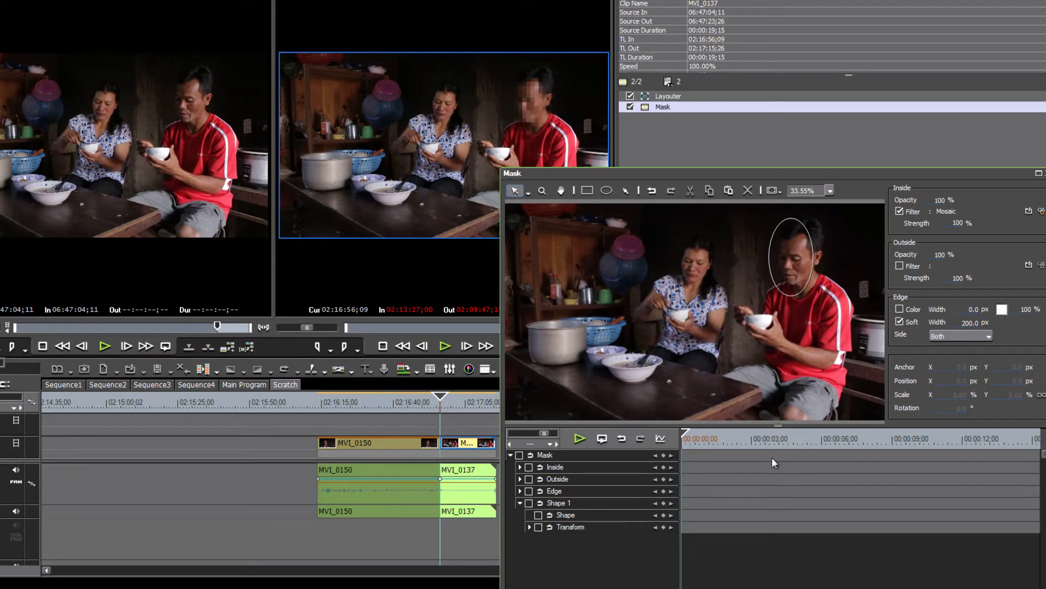
left_click_drag(686, 432, 807, 437)
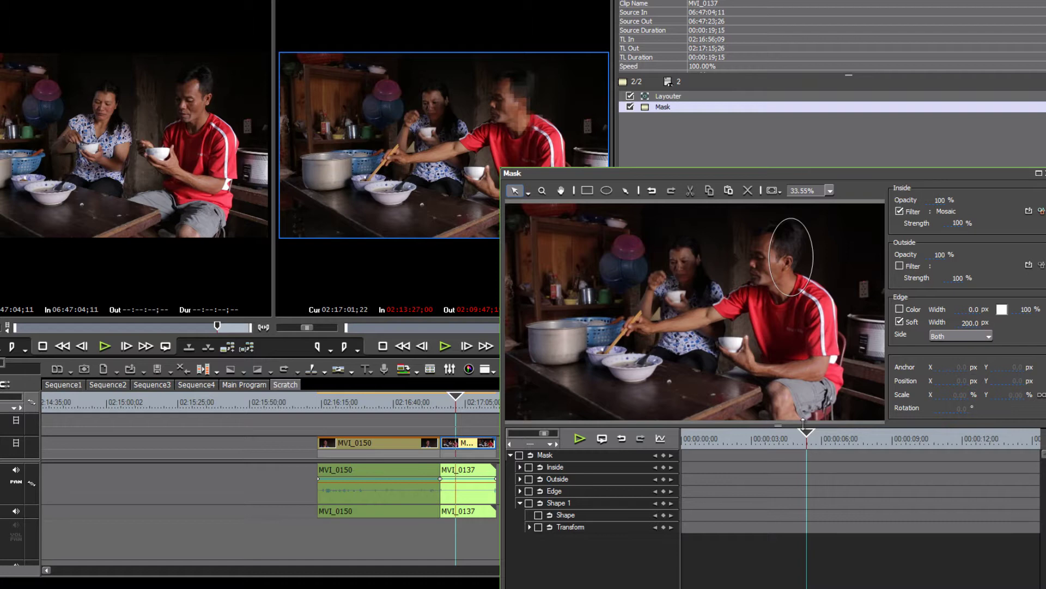
mouse_move(807, 436)
left_mouse_down()
mouse_move(709, 444)
mouse_move(1035, 452)
mouse_move(658, 436)
left_mouse_up()
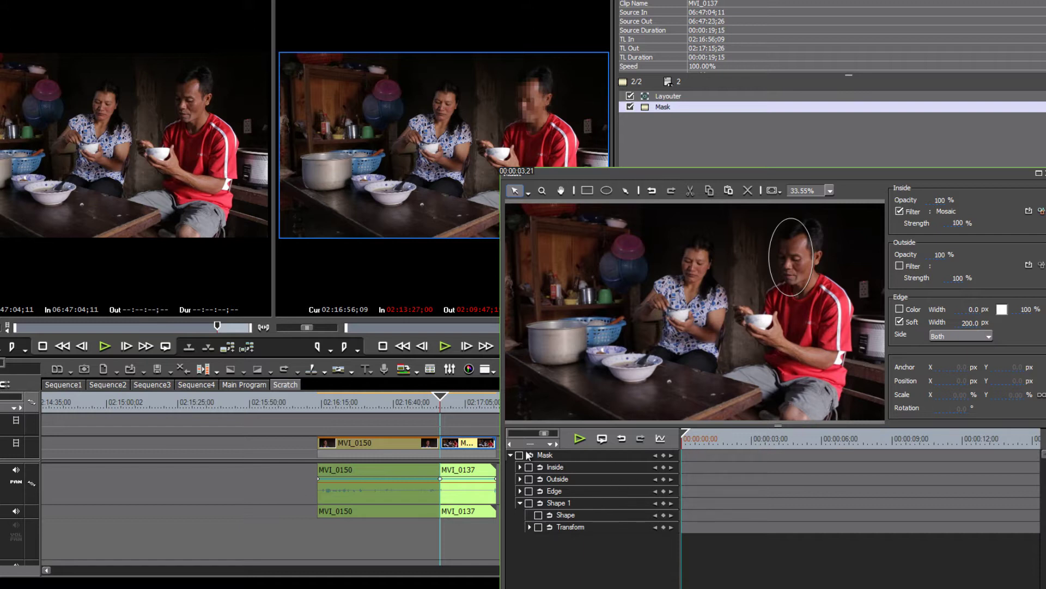
left_click_drag(729, 434, 681, 436)
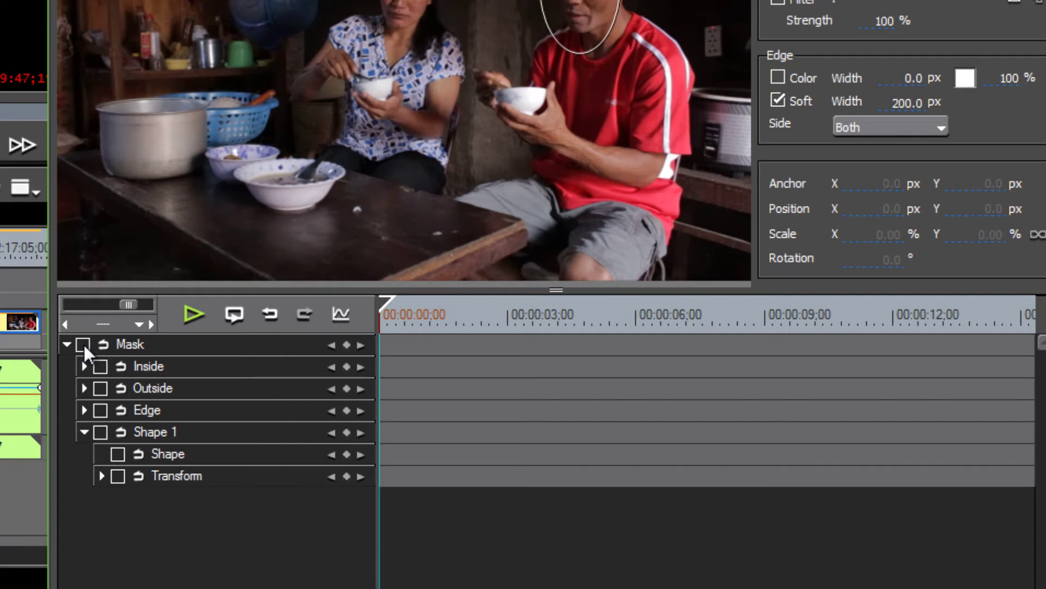
Enable mask keyframing and add mask keyframes at 00:00:00 and at about 00:00:03;00
left_click(83, 345)
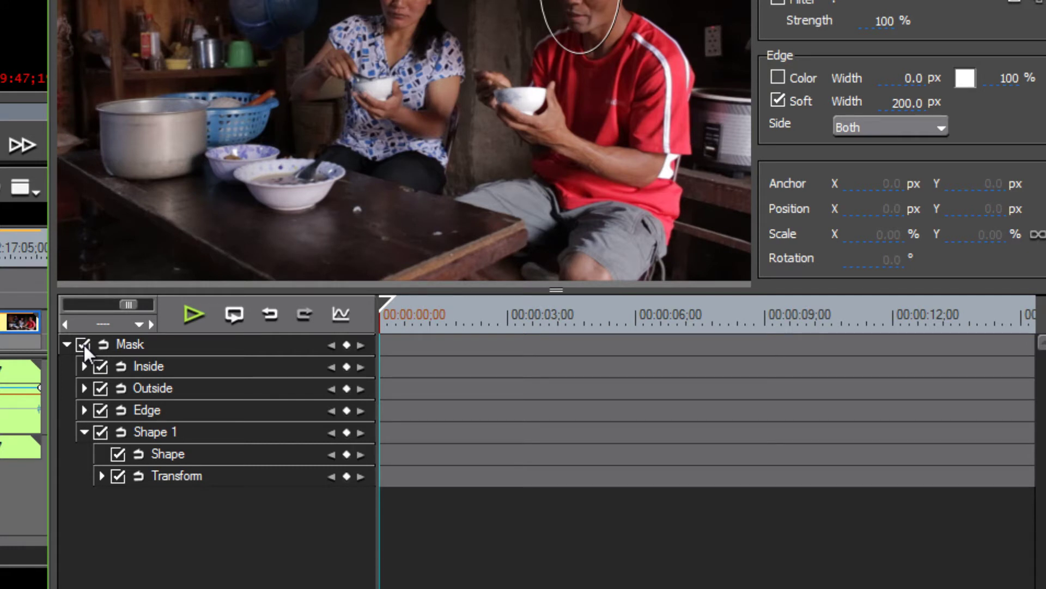
left_click(346, 345)
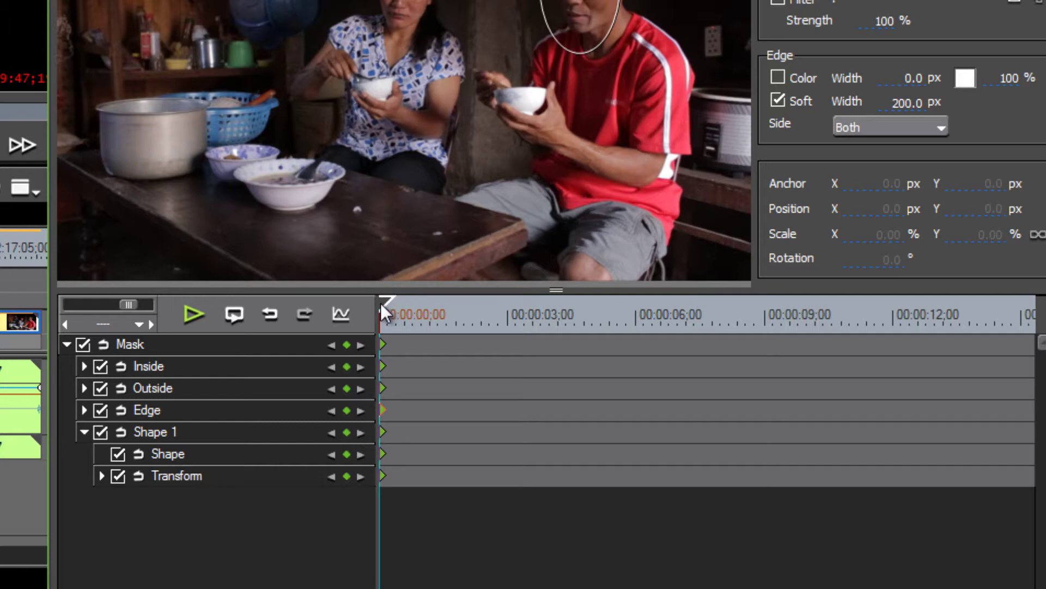
left_click_drag(380, 303, 447, 308)
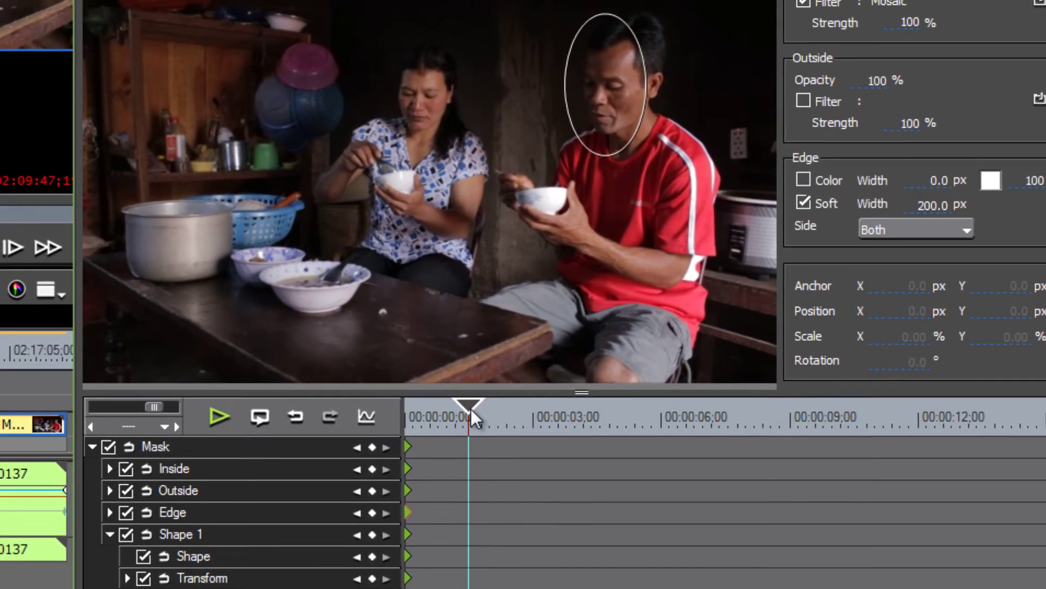
left_click_drag(472, 413, 583, 413)
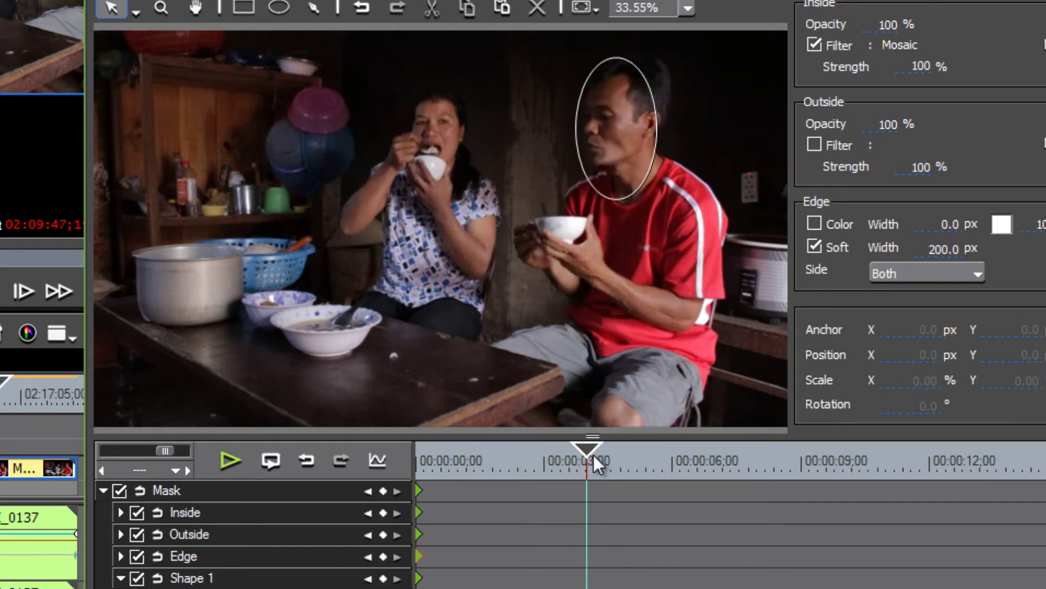
left_click_drag(594, 454, 573, 462)
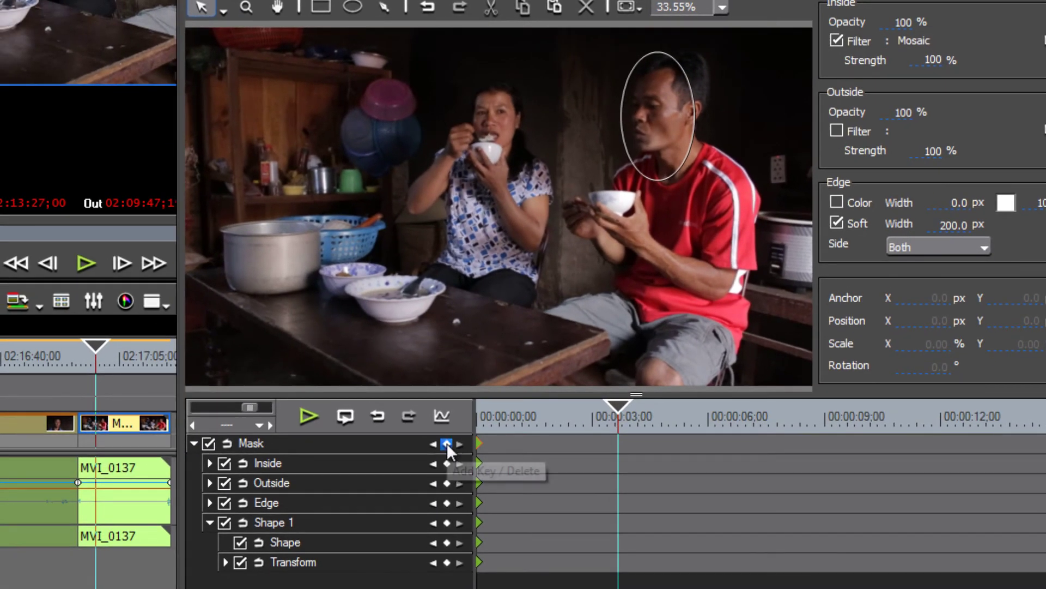
left_click(446, 443)
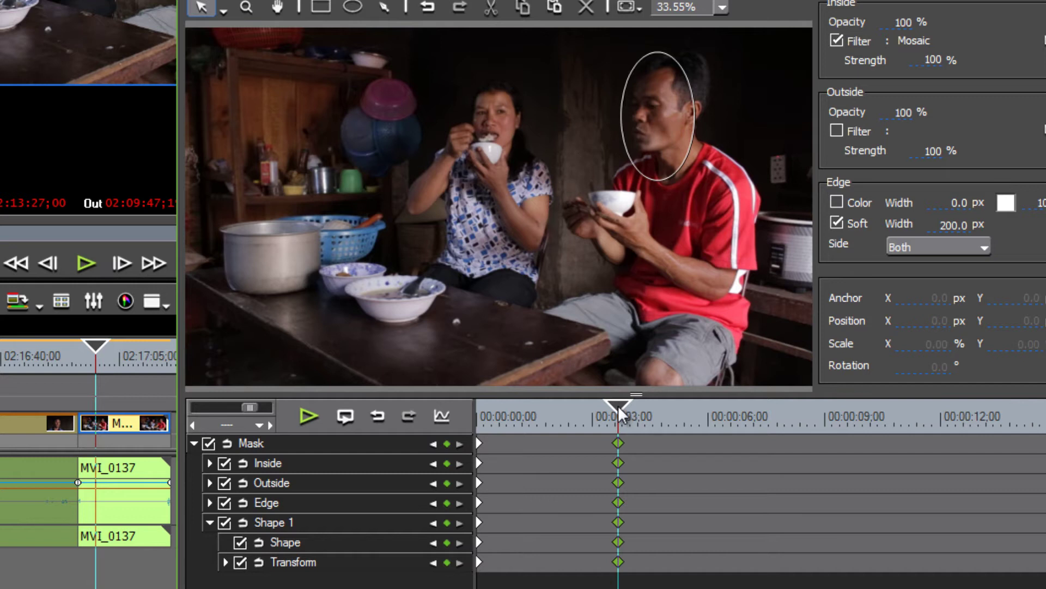
Add mask keyframes just past 3 s with the ellipse moved left to 369.6, -251.9 px
mouse_move(619, 417)
left_mouse_down()
mouse_move(463, 415)
mouse_move(626, 420)
left_mouse_up()
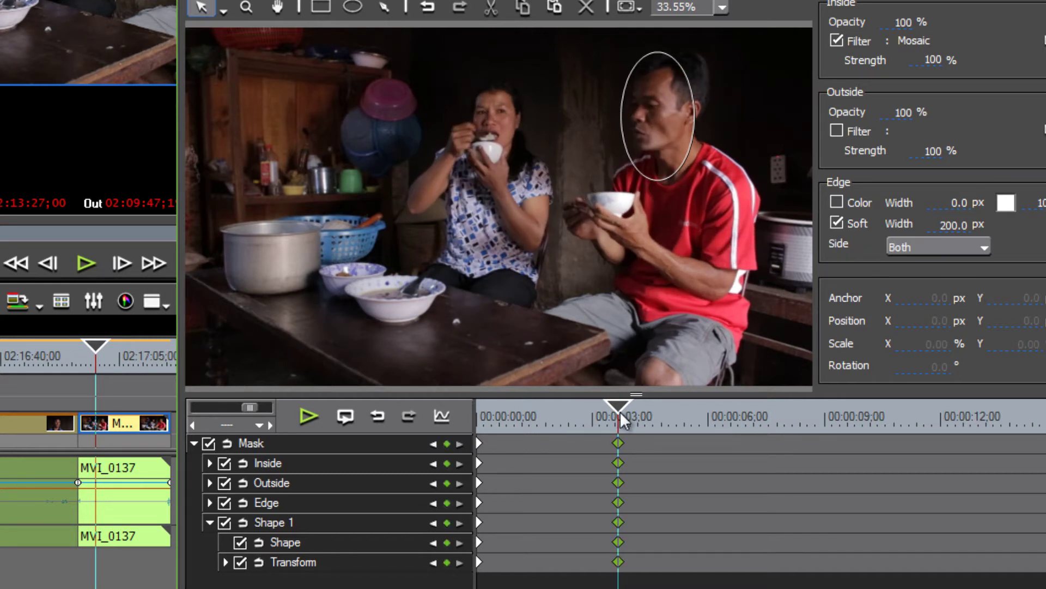
left_click_drag(623, 419, 665, 427)
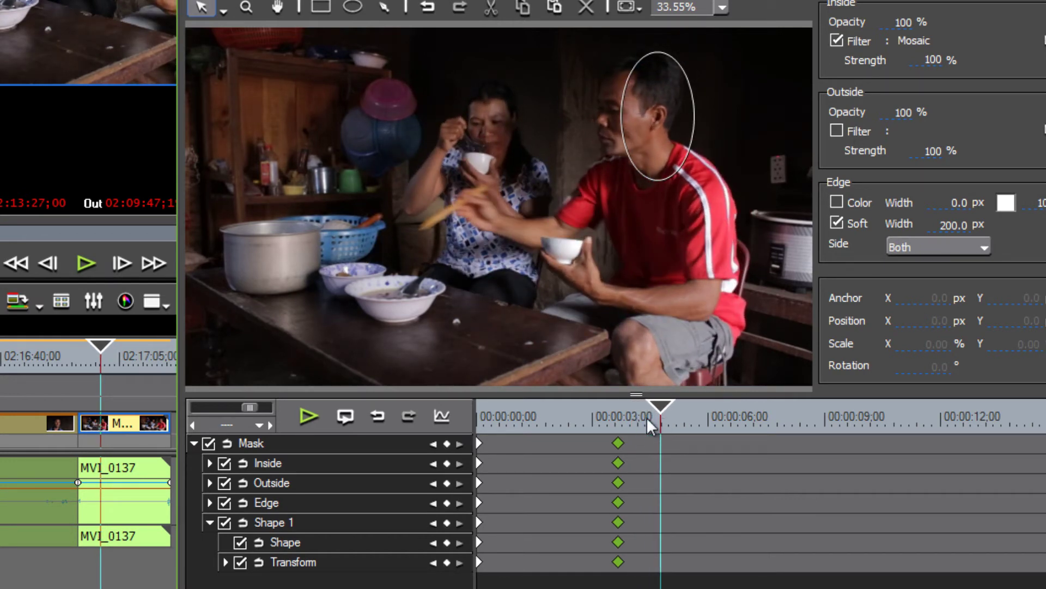
left_click(446, 444)
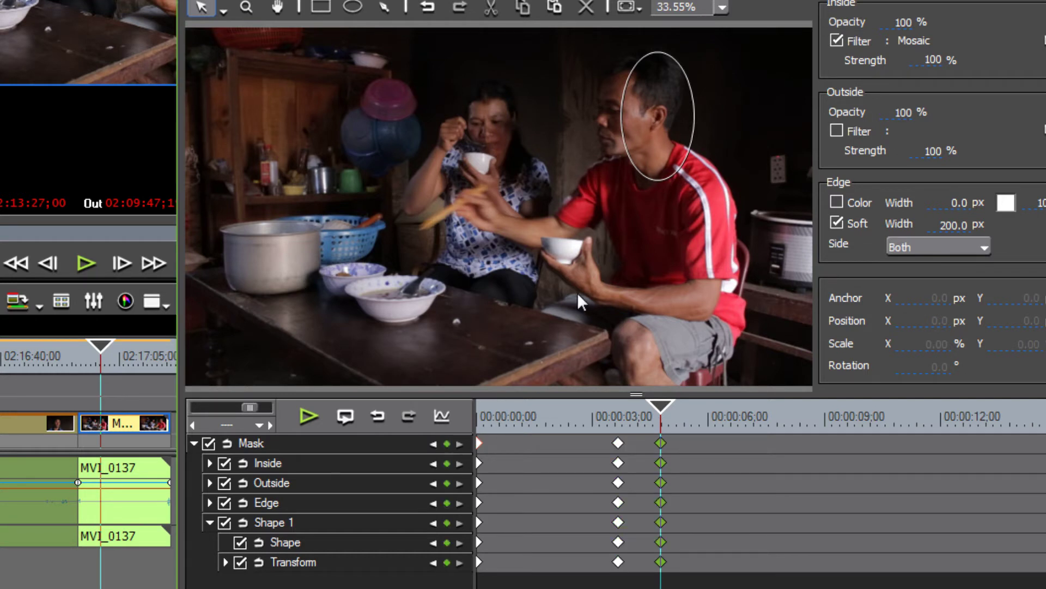
left_click(658, 109)
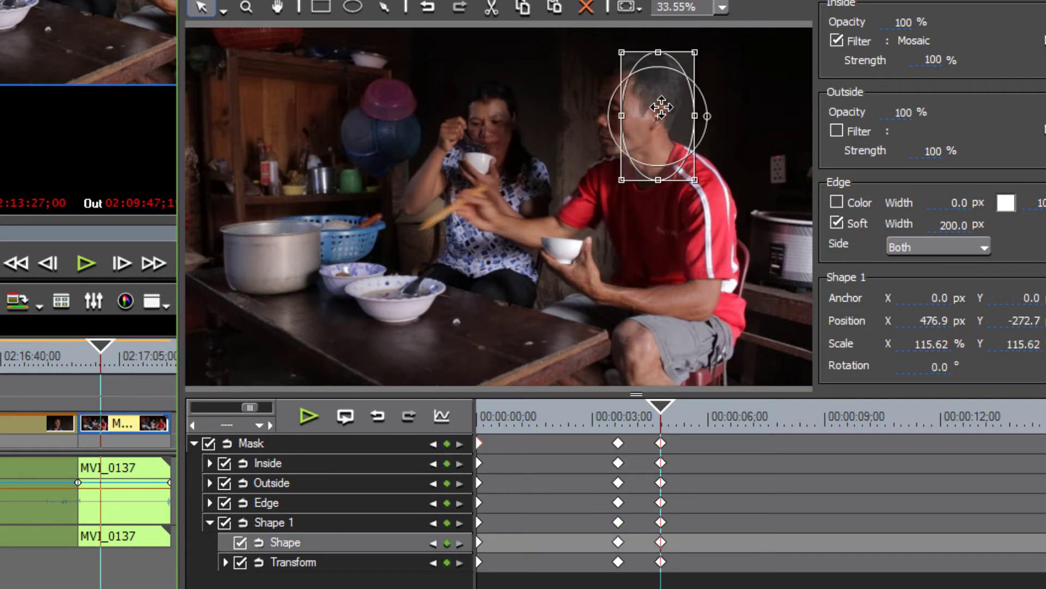
left_click_drag(661, 107, 623, 121)
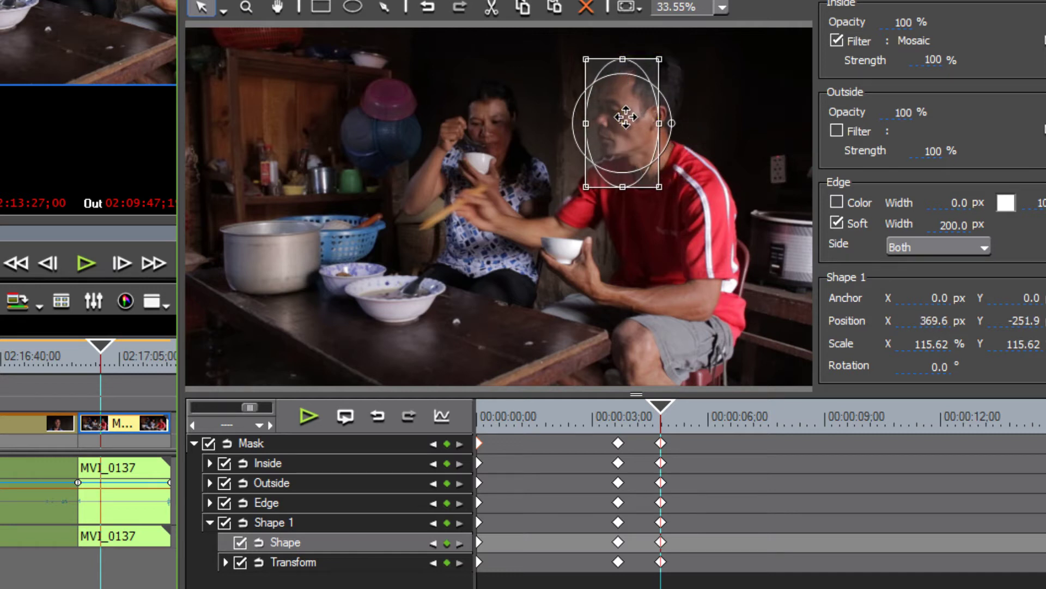
mouse_move(661, 417)
left_mouse_down()
mouse_move(595, 417)
mouse_move(661, 417)
left_mouse_up()
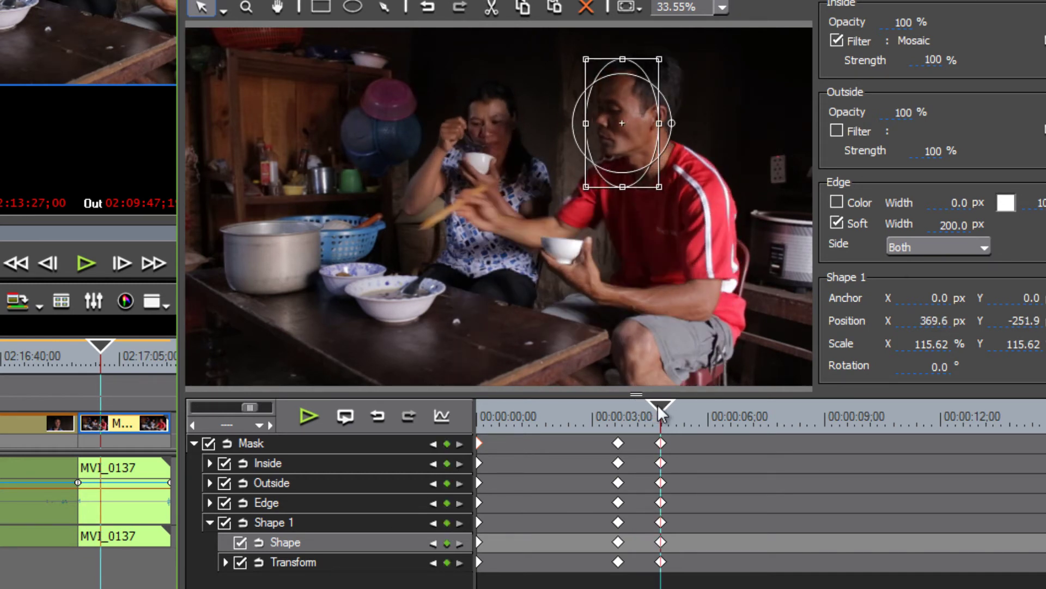
left_click_drag(661, 417, 620, 417)
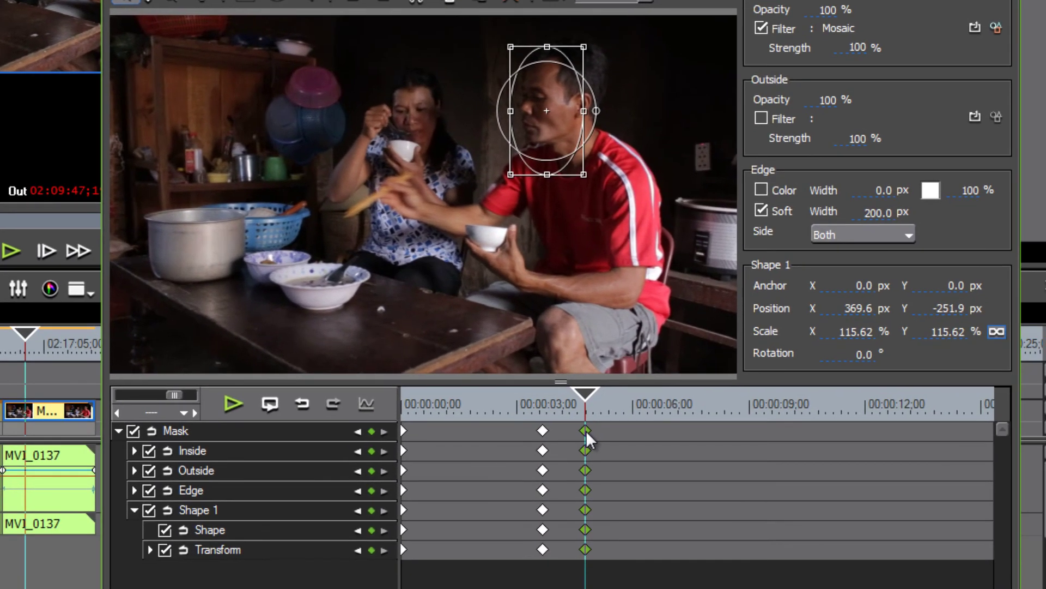
Drag the newest mask keyframes a little to the left in the Mask timeline
left_click_drag(582, 431, 574, 430)
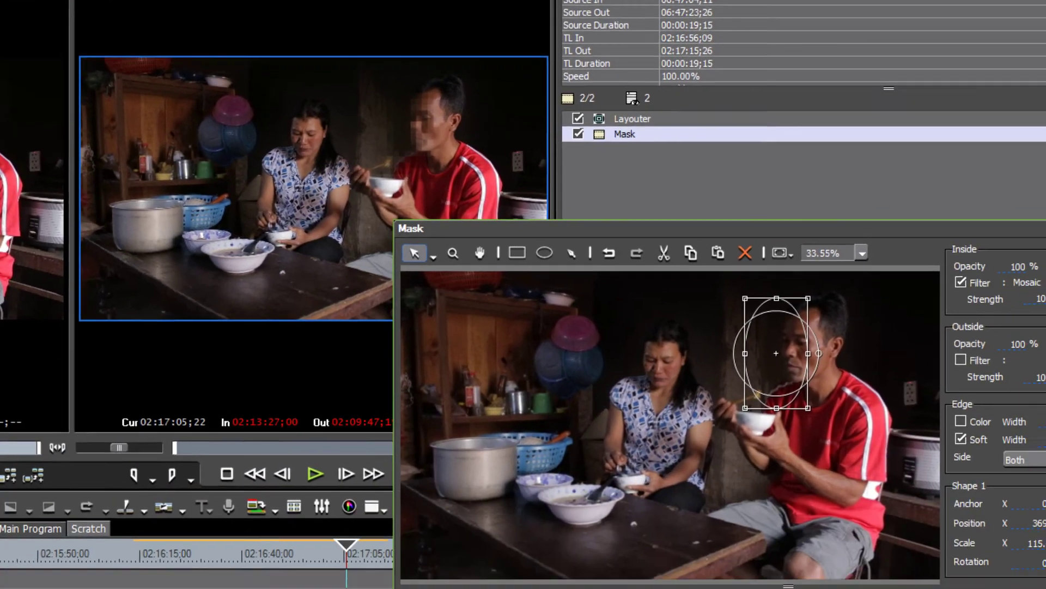
Key the mask near 9 seconds, moving the ellipse to 473.9, -263.8 px at 131.25% scale
left_click(842, 480)
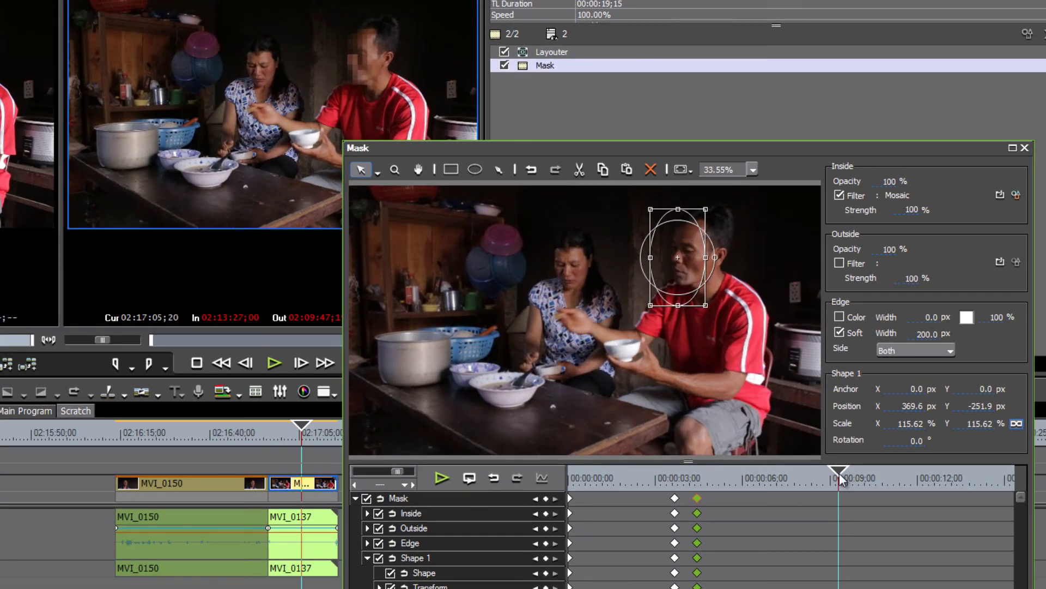
left_click(842, 480)
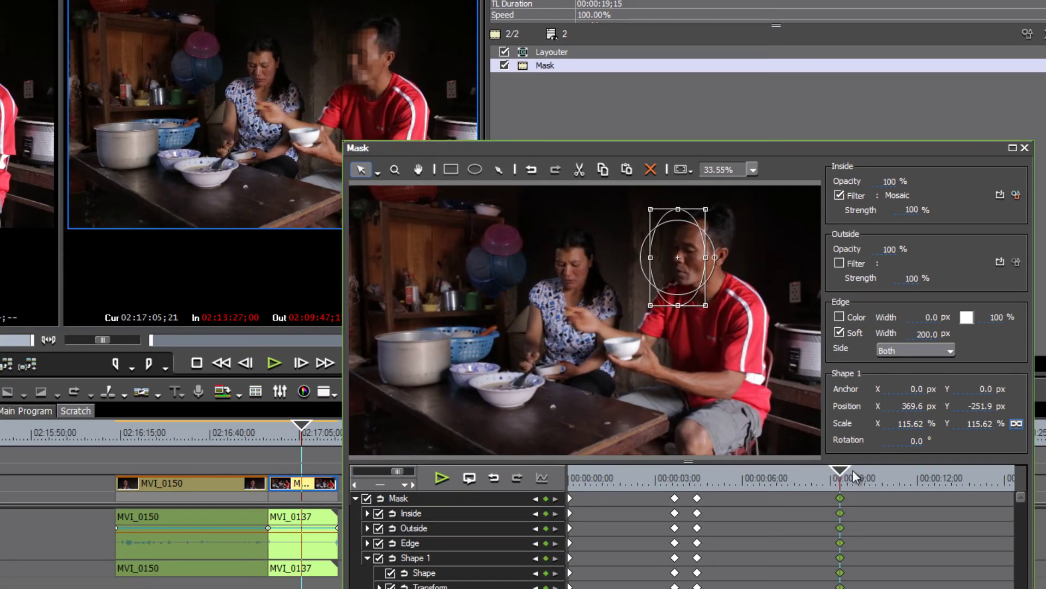
left_click_drag(842, 478, 873, 478)
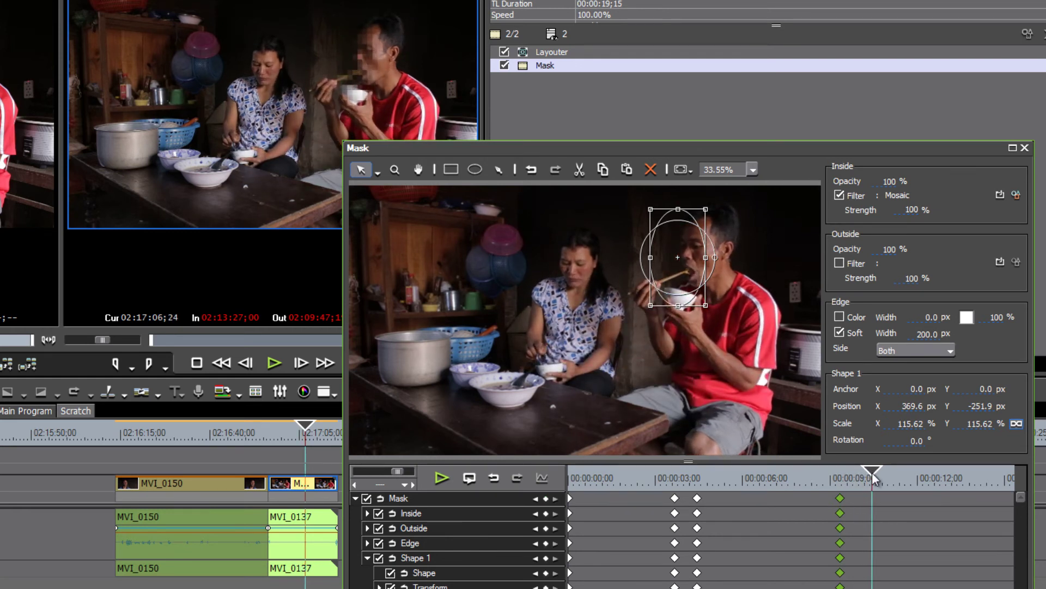
left_click(545, 498)
mouse_move(689, 262)
left_mouse_down()
mouse_move(714, 260)
mouse_move(677, 254)
left_mouse_up()
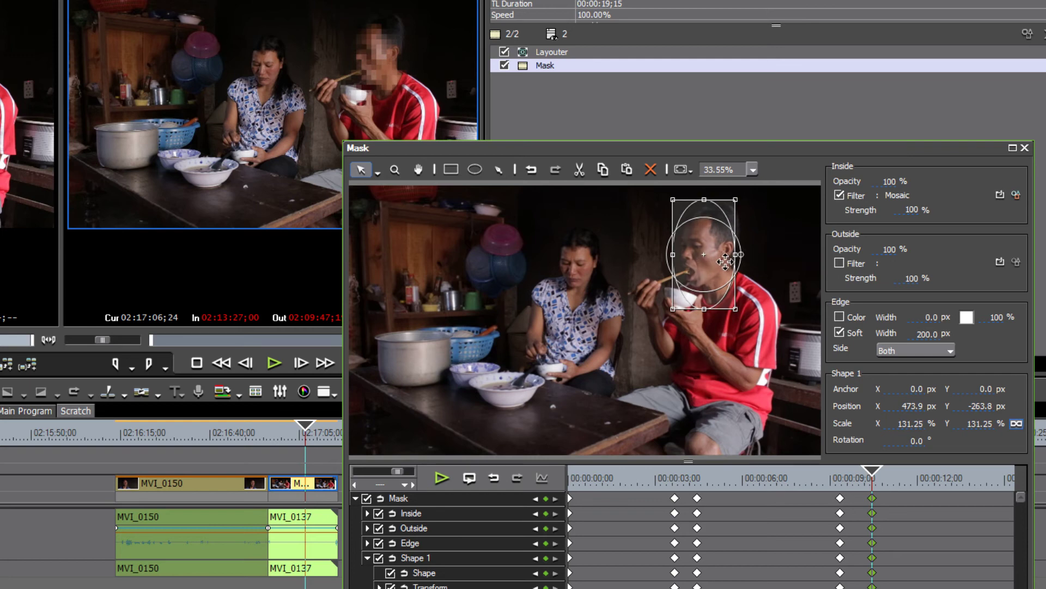